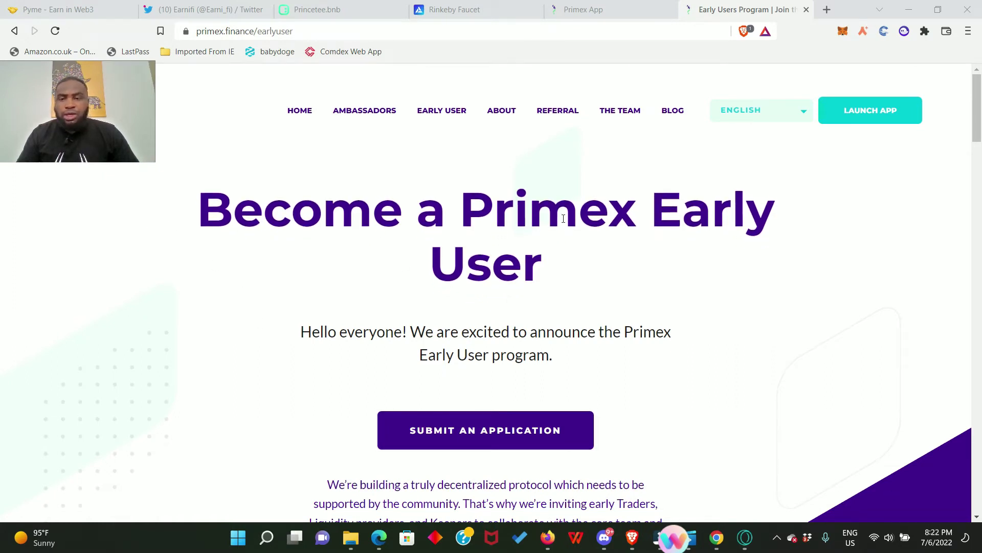
Open the Early User Submit an Application Typeform, then switch to the Rinkeby Faucet tab
scroll(524, 369, down, 2)
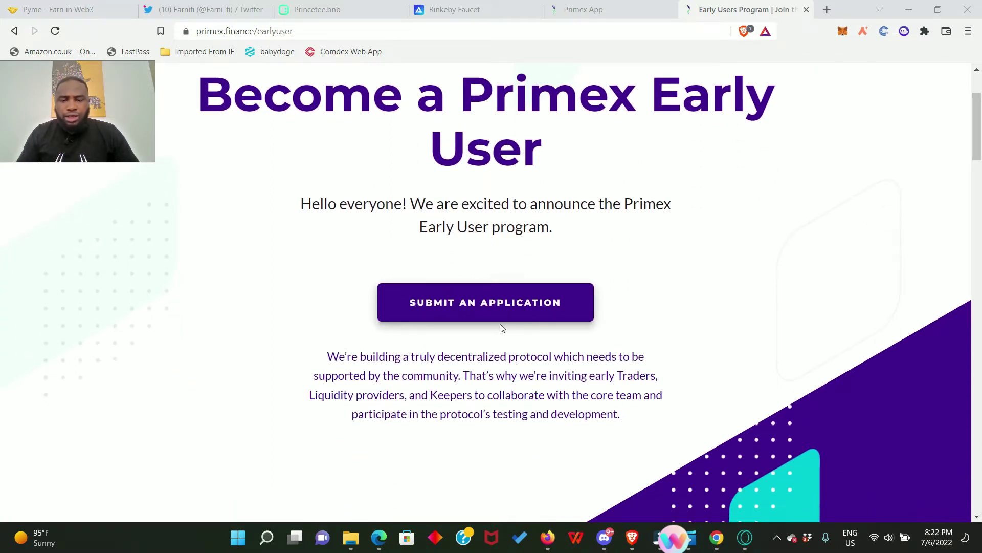
click(472, 305)
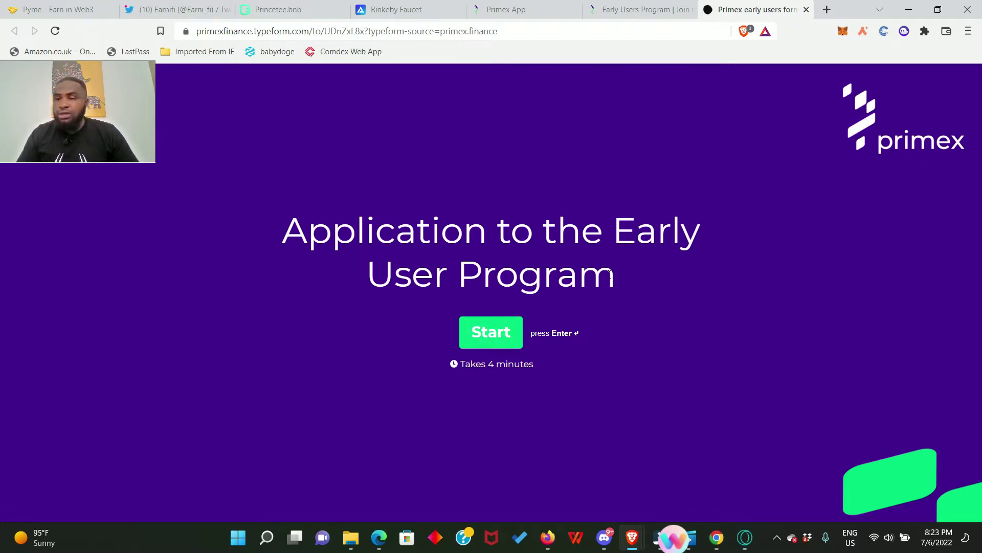
click(406, 9)
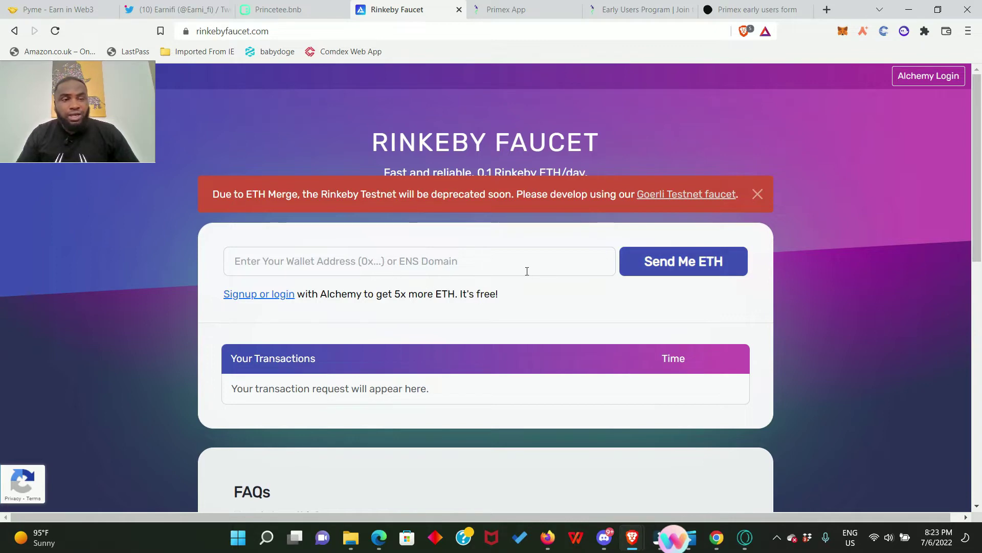
Check MetaMask shows 0.6895 RinkebyETH, then return to the Early Users Program page
click(843, 32)
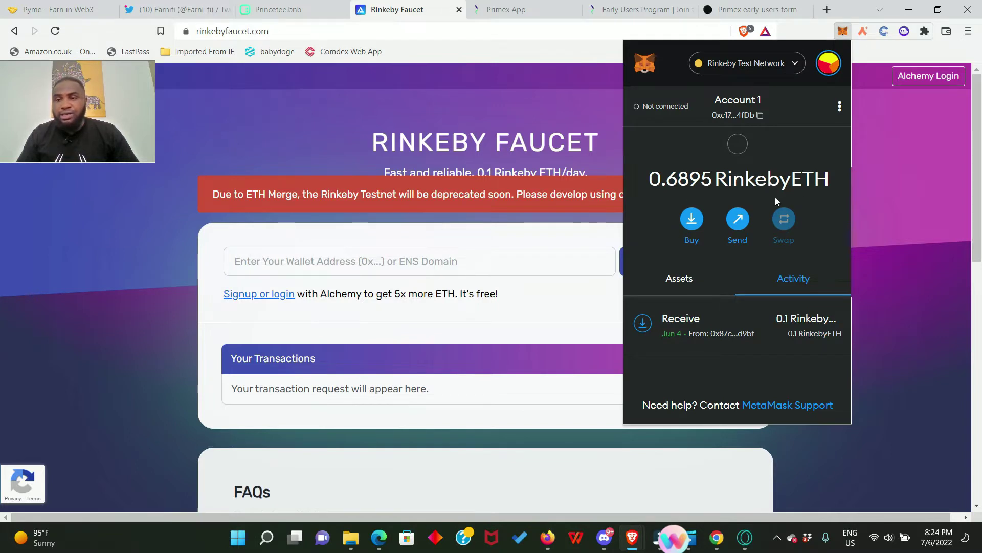
click(570, 130)
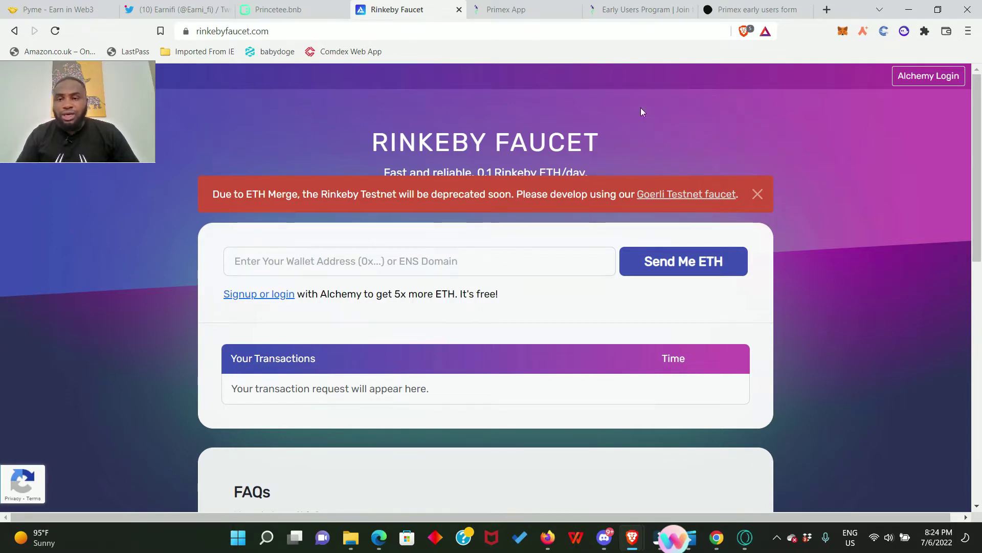
click(626, 7)
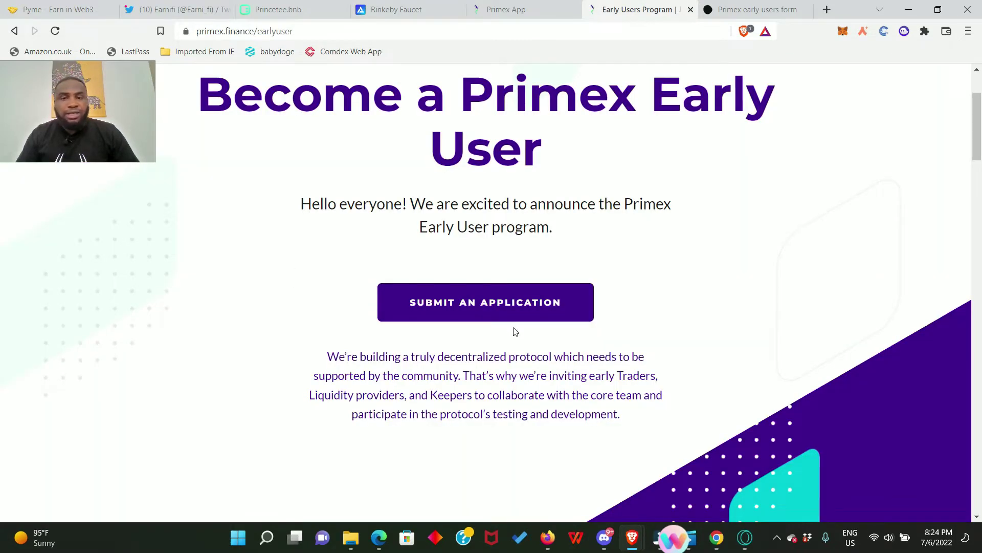
scroll(527, 307, up, 3)
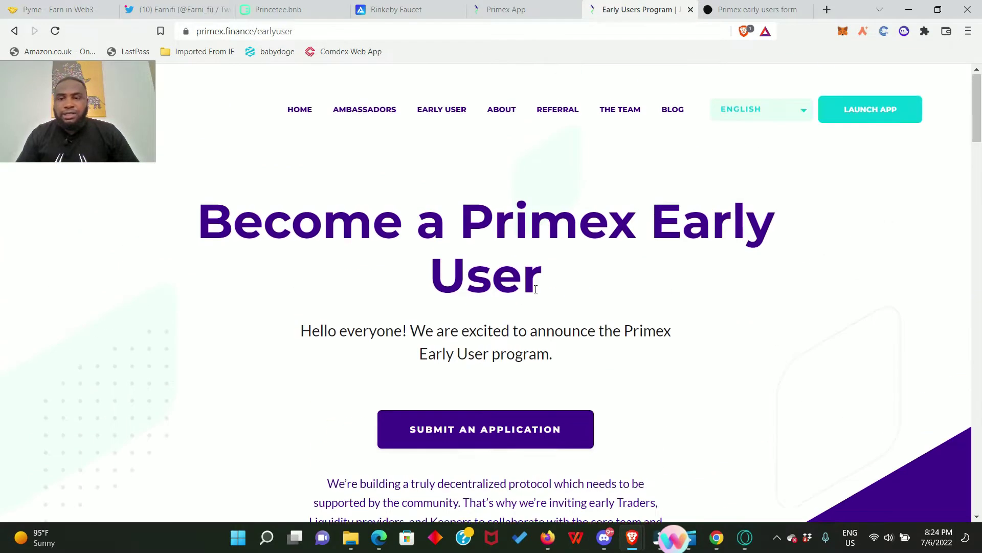
Launch the Primex app and mint 8 WETH and 0.5 WBTC from the Tokens Faucet, confirming in MetaMask
click(864, 111)
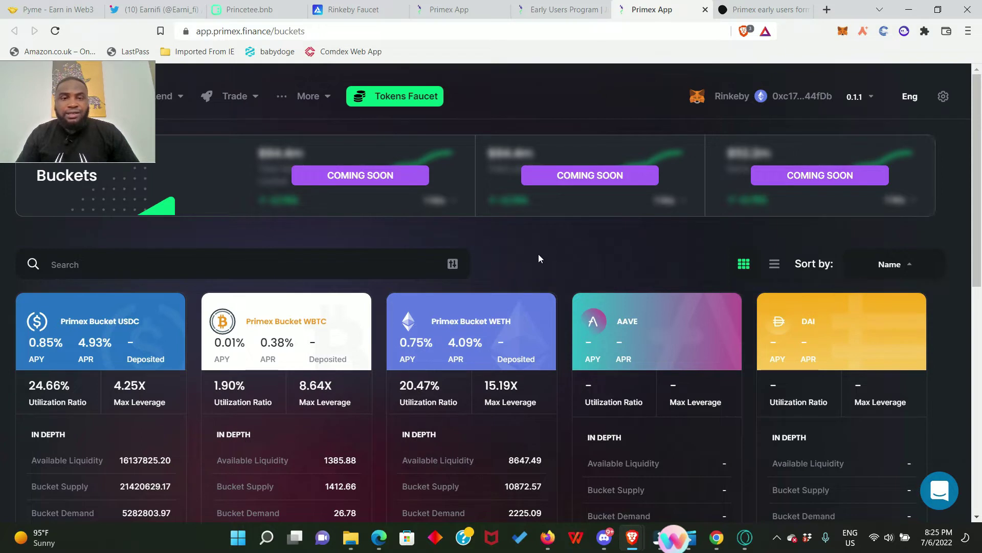
click(408, 98)
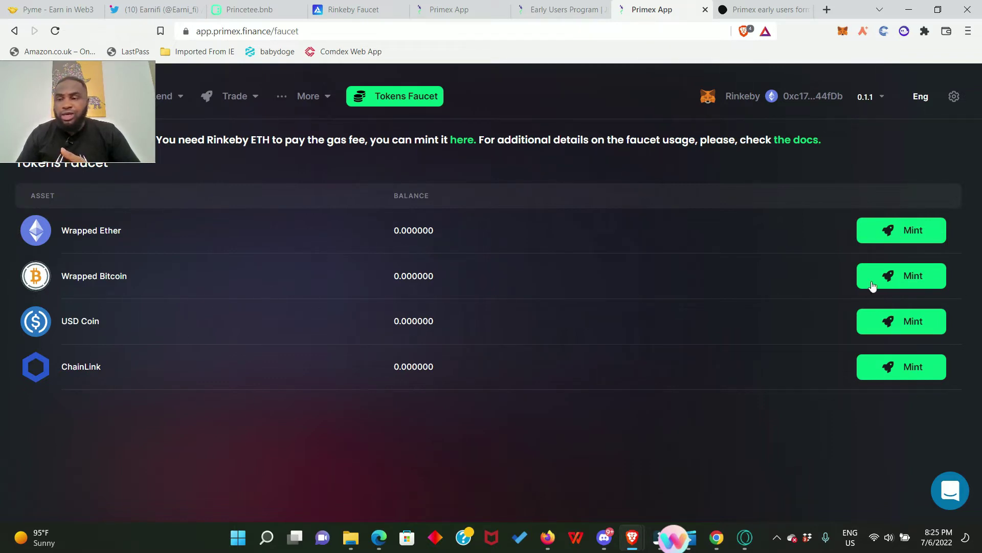
click(909, 226)
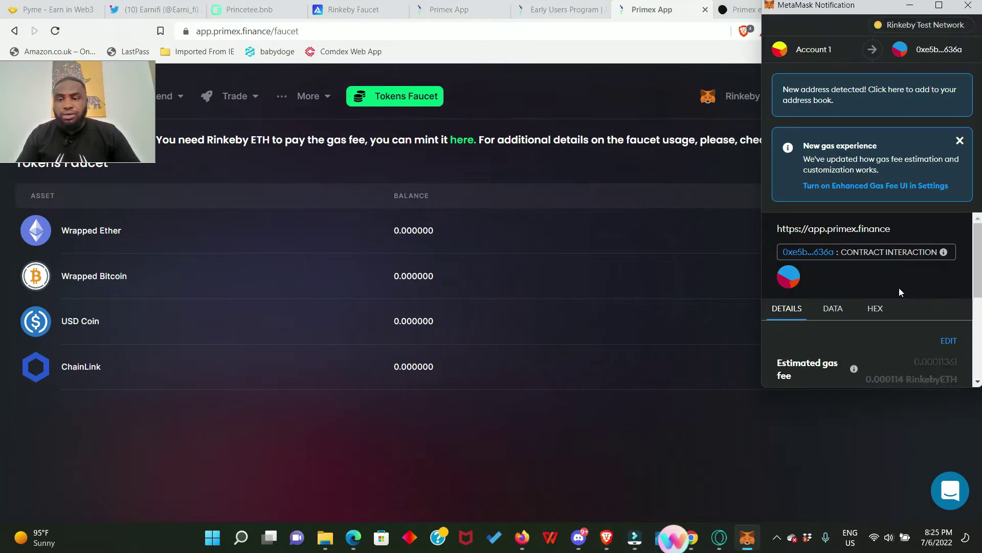
scroll(898, 294, down, 1)
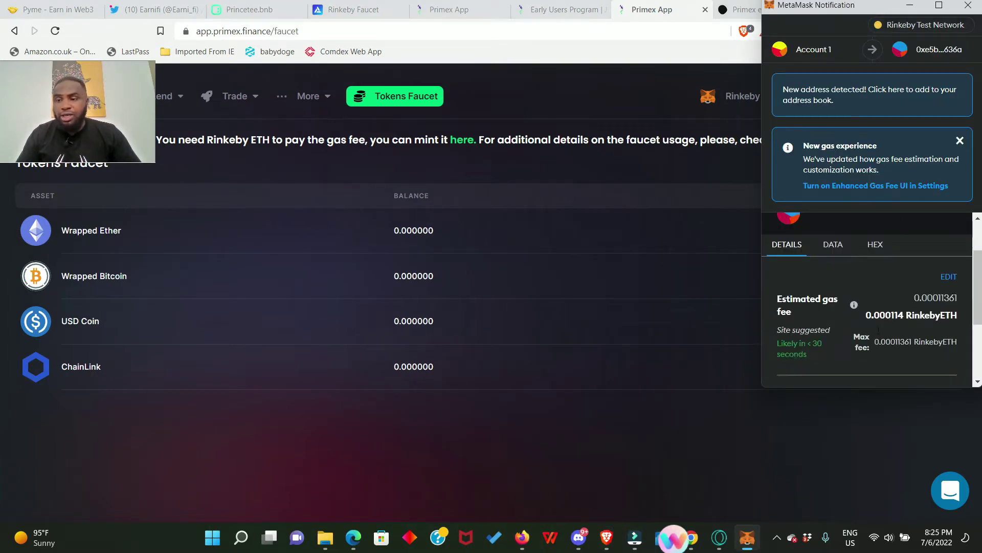
scroll(878, 329, down, 3)
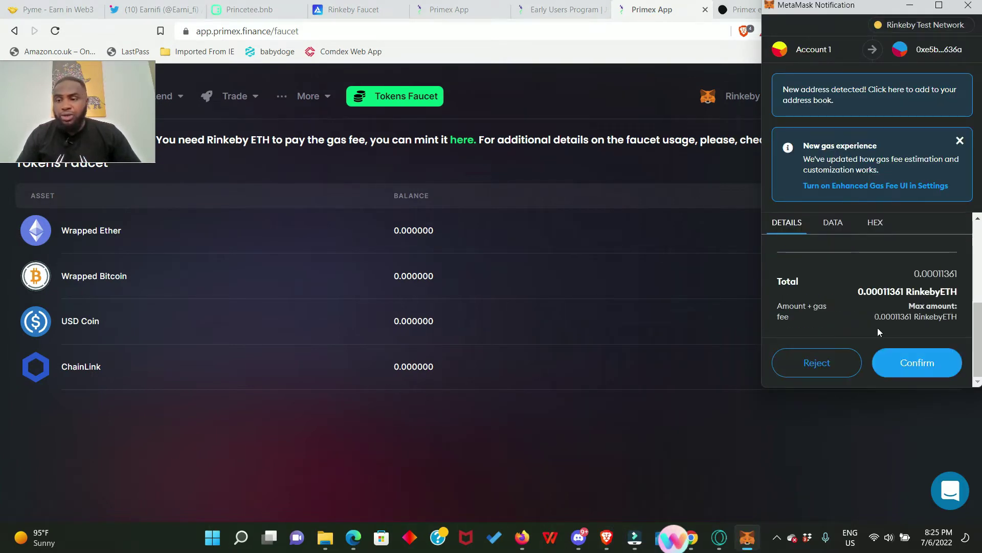
click(915, 364)
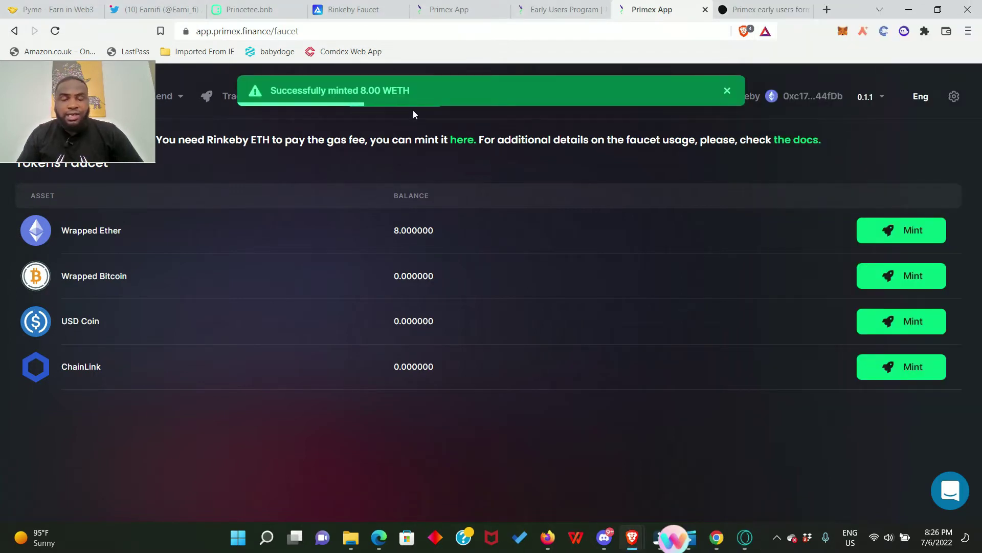
click(916, 278)
click(920, 364)
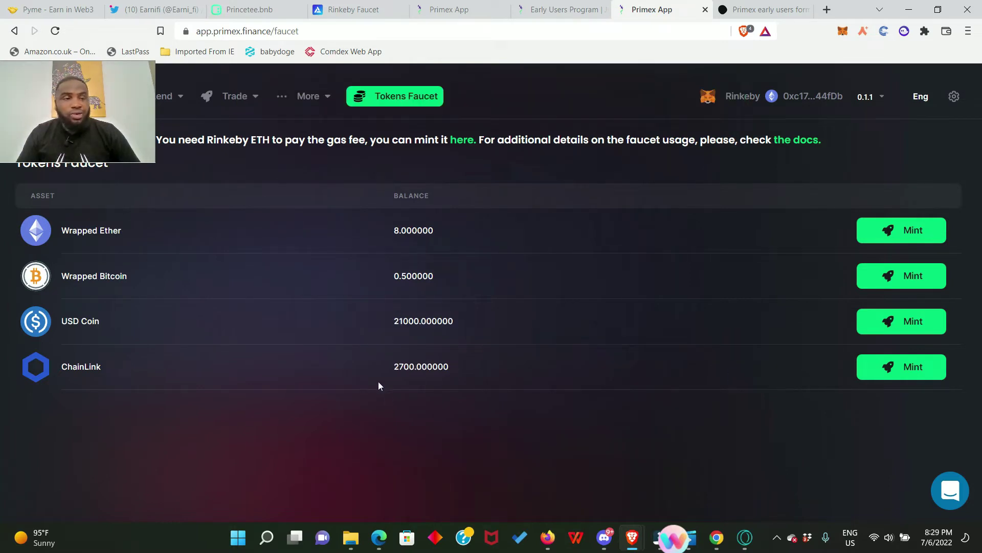
Go to Lend > Buckets and start a deposit into the USDC bucket
drag(66, 105, 97, 460)
click(162, 100)
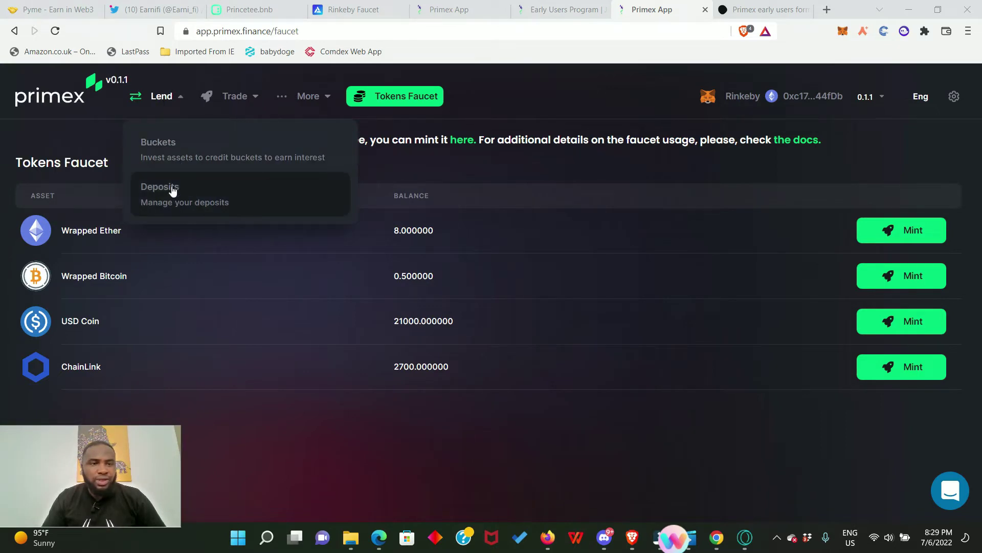
click(164, 147)
scroll(436, 275, down, 4)
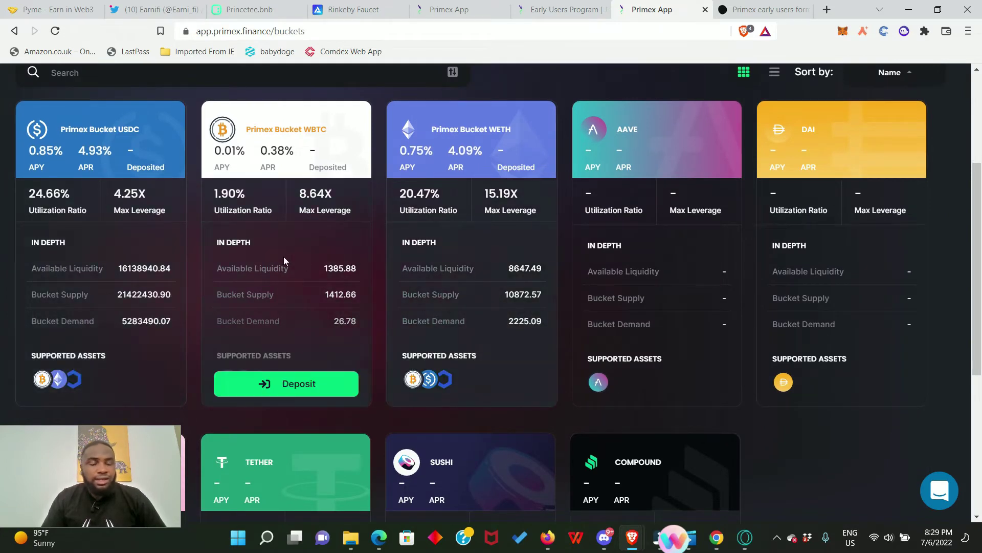
scroll(75, 192, down, 1)
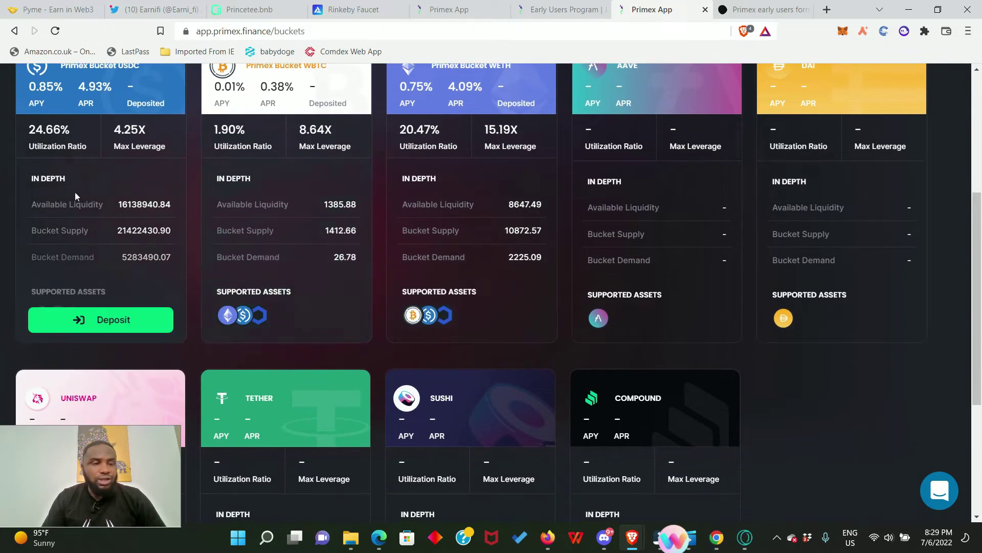
click(106, 322)
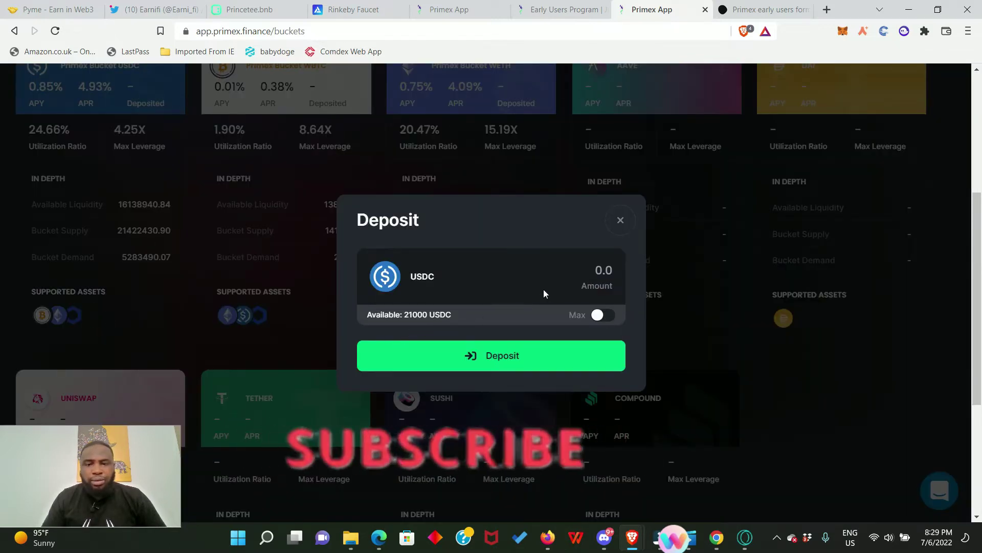
Deposit 10000 USDC, approving USDC spending and confirming the transaction in MetaMask
click(607, 315)
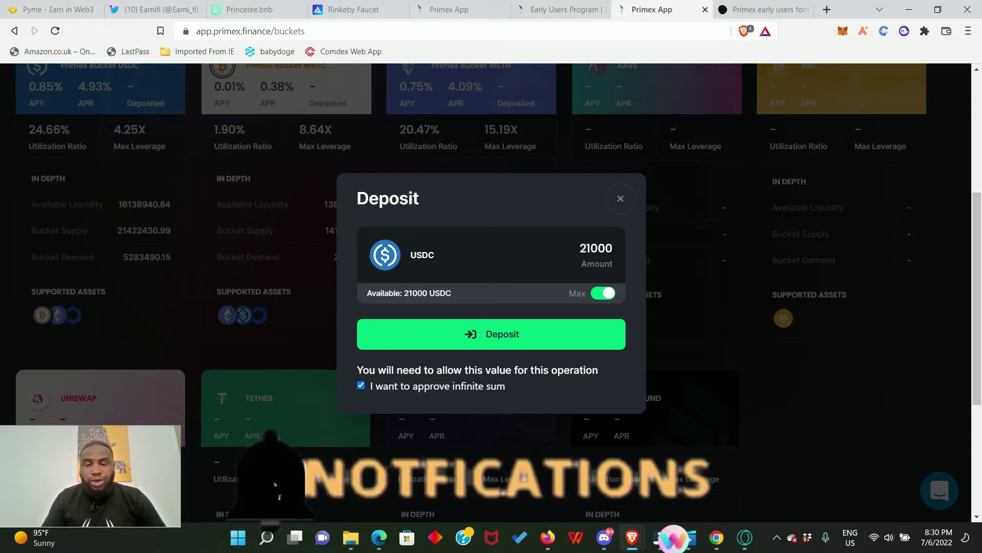
double_click(613, 246)
text(1000)
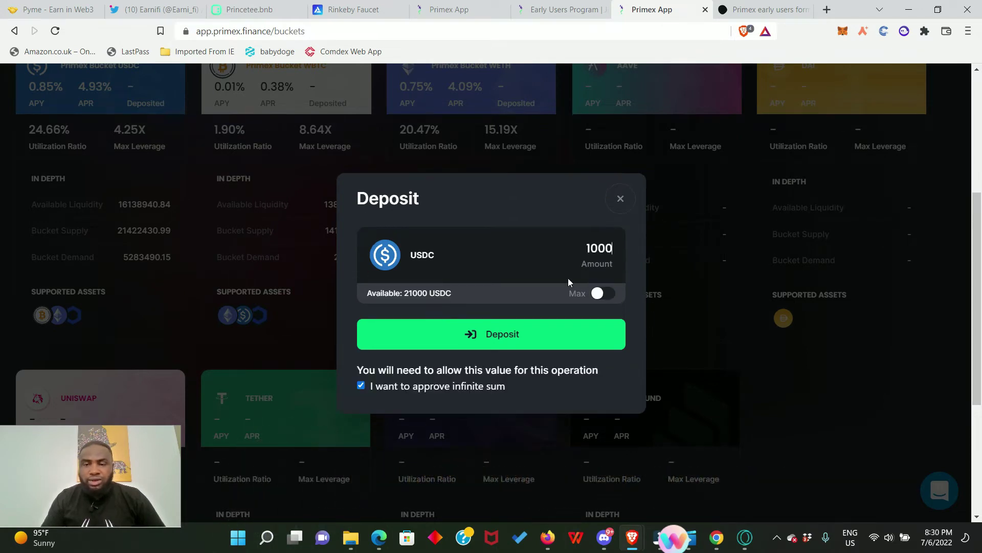
text(0)
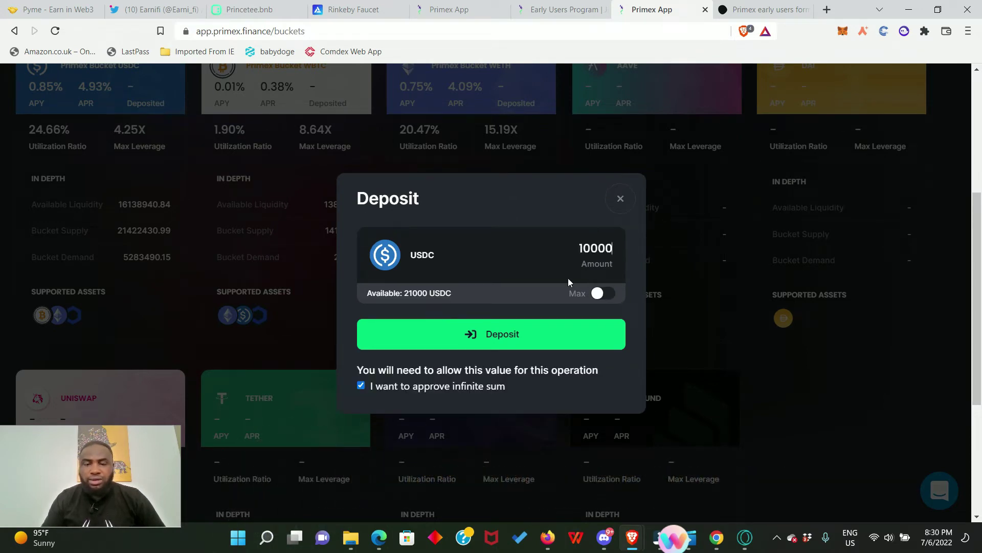
click(504, 333)
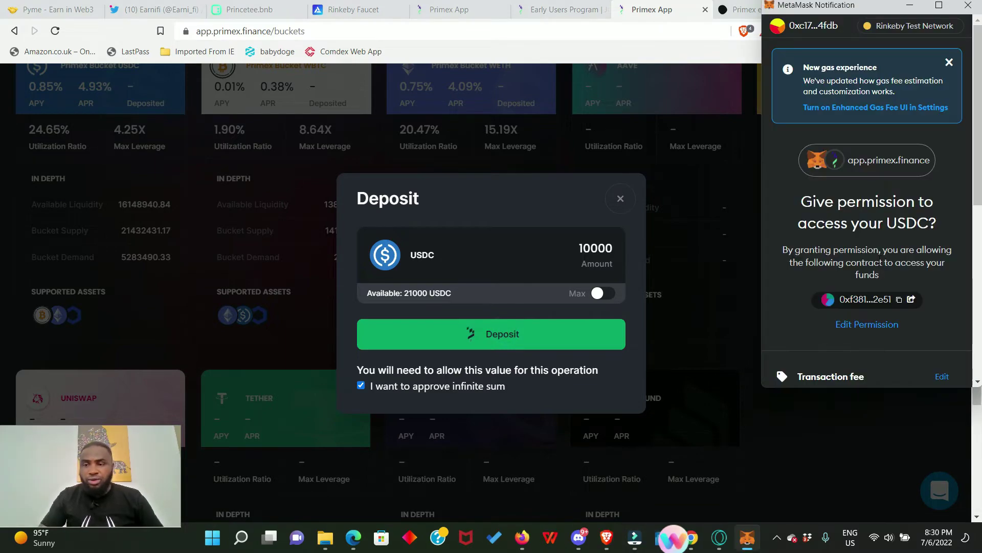
scroll(875, 256, down, 7)
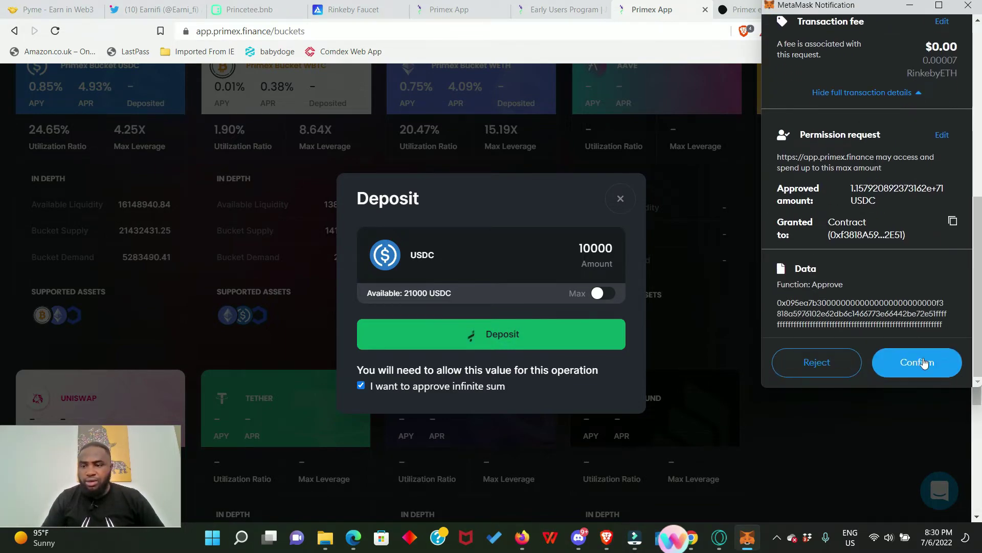
click(920, 360)
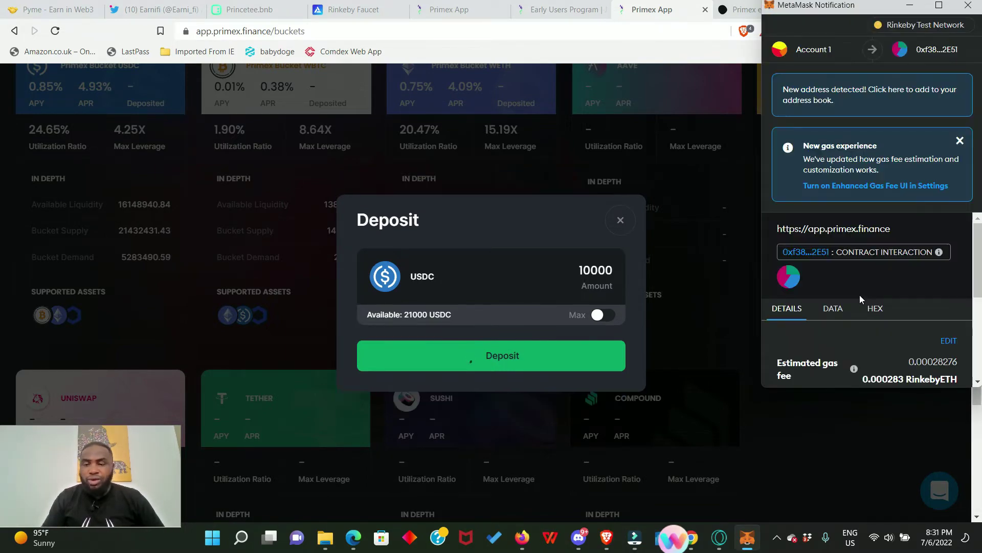
scroll(896, 291, down, 3)
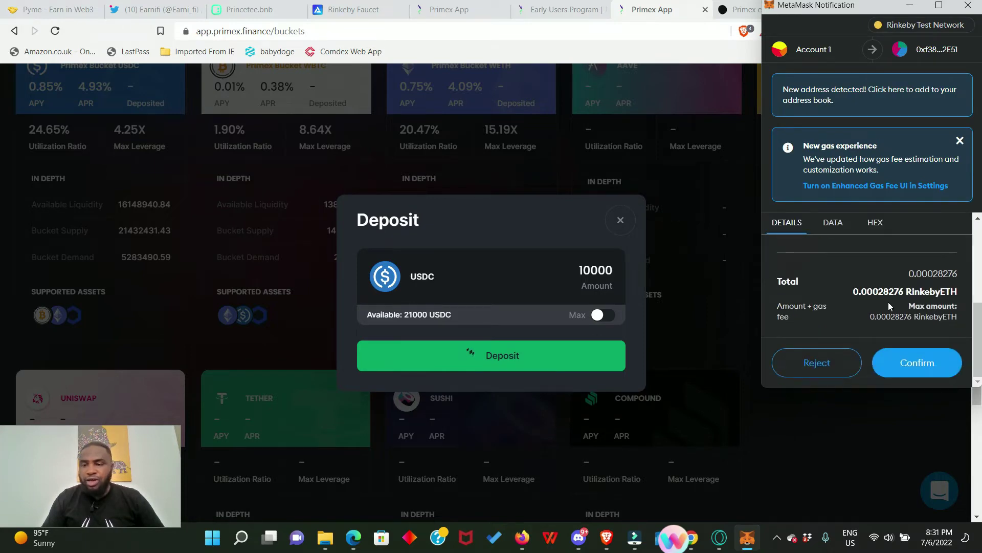
click(938, 362)
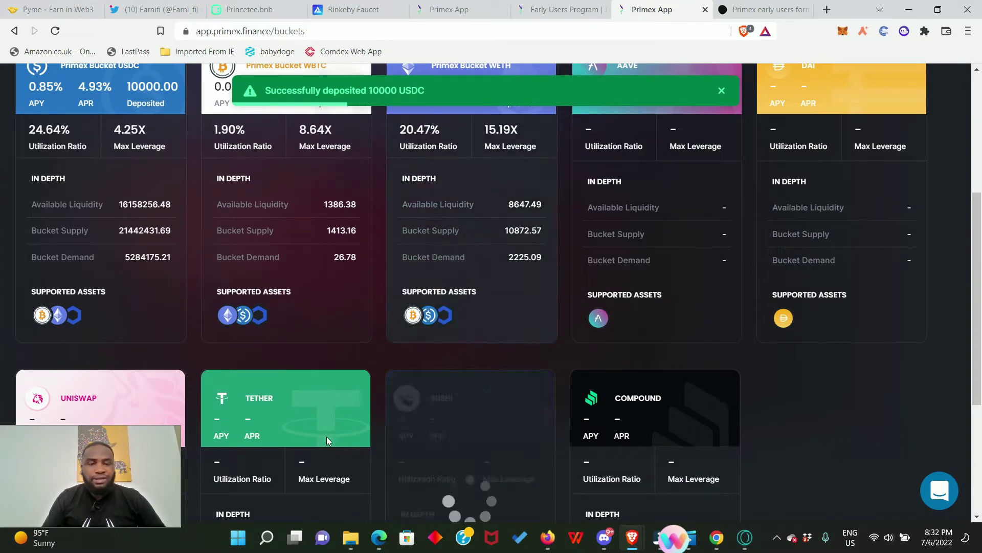
Start a deposit into the WBTC bucket with an amount of 0.2
mouse_move(155, 239)
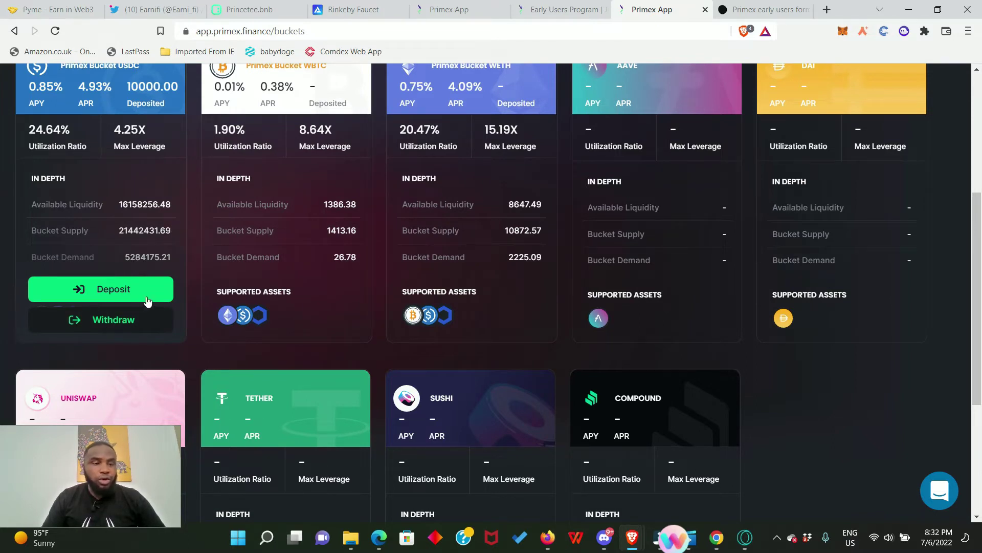
mouse_move(327, 261)
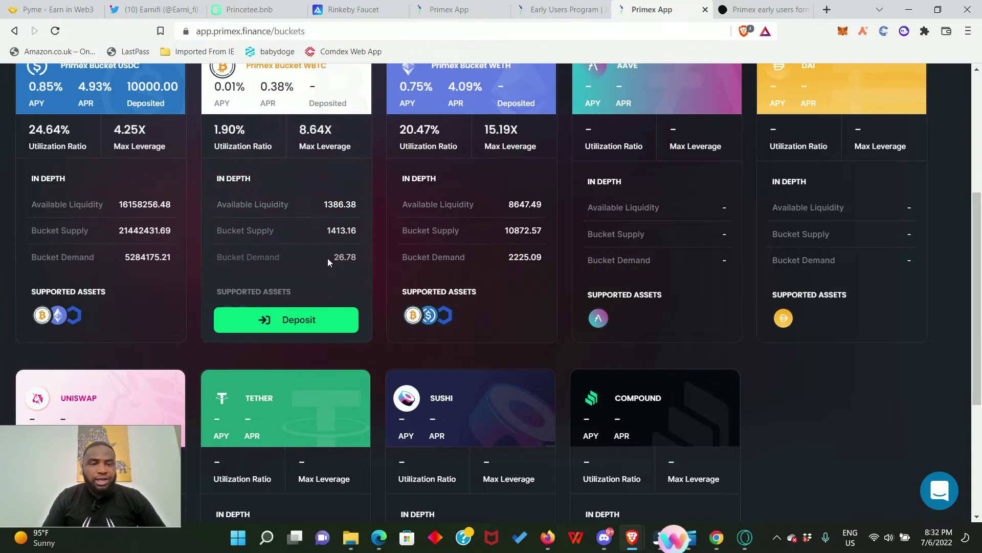
click(300, 322)
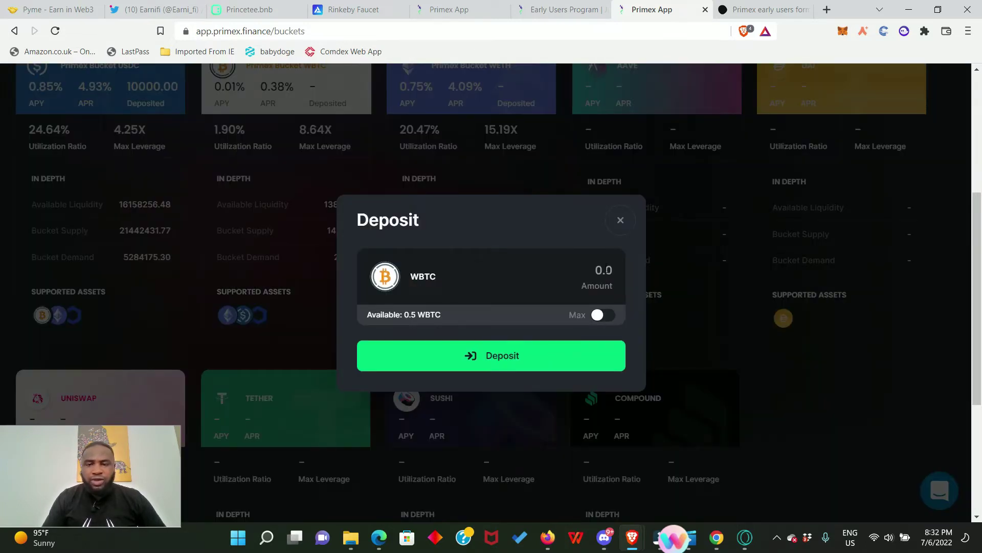
click(604, 270)
text(0.)
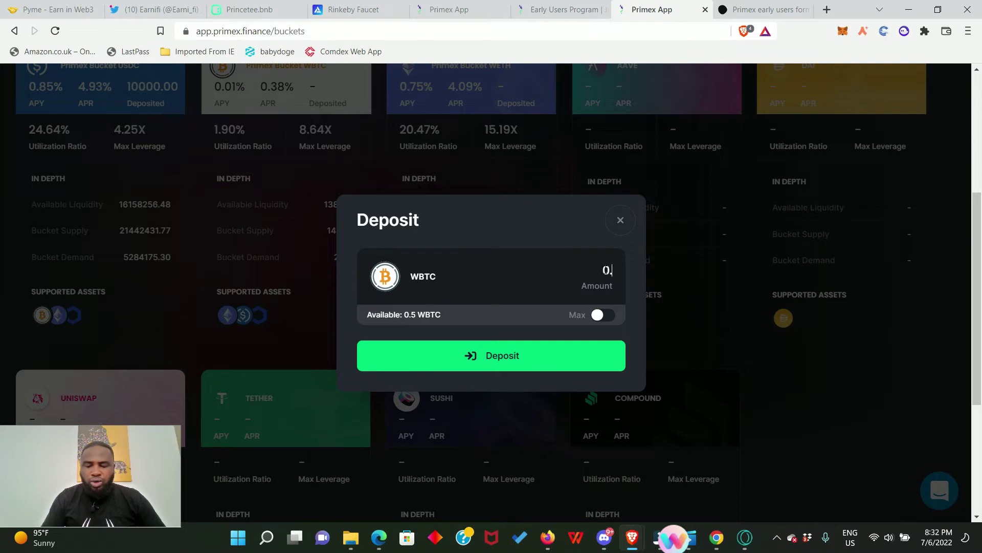
text(2)
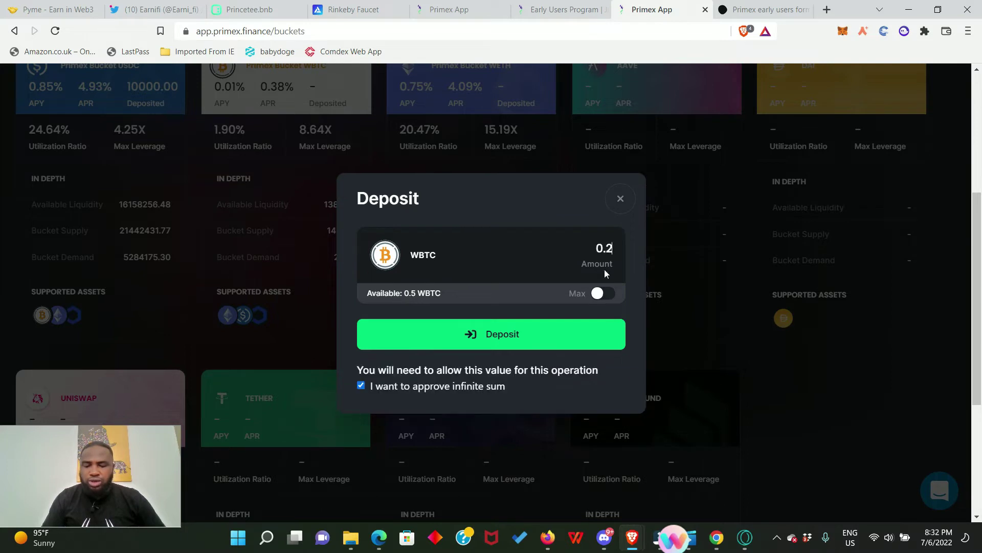
Submit the 0.2 WBTC deposit with MetaMask approval and confirmation, then start the WETH deposit
click(526, 336)
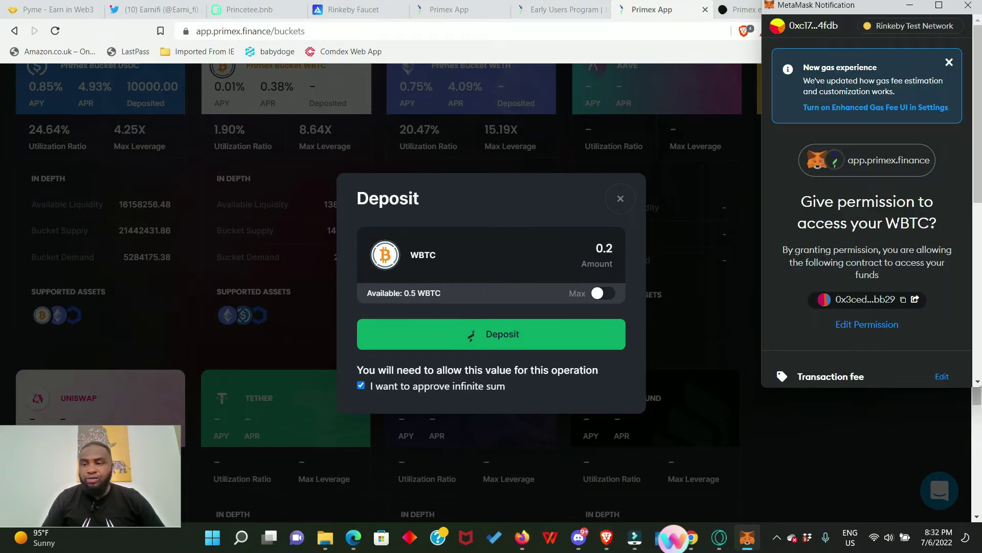
scroll(896, 235, down, 5)
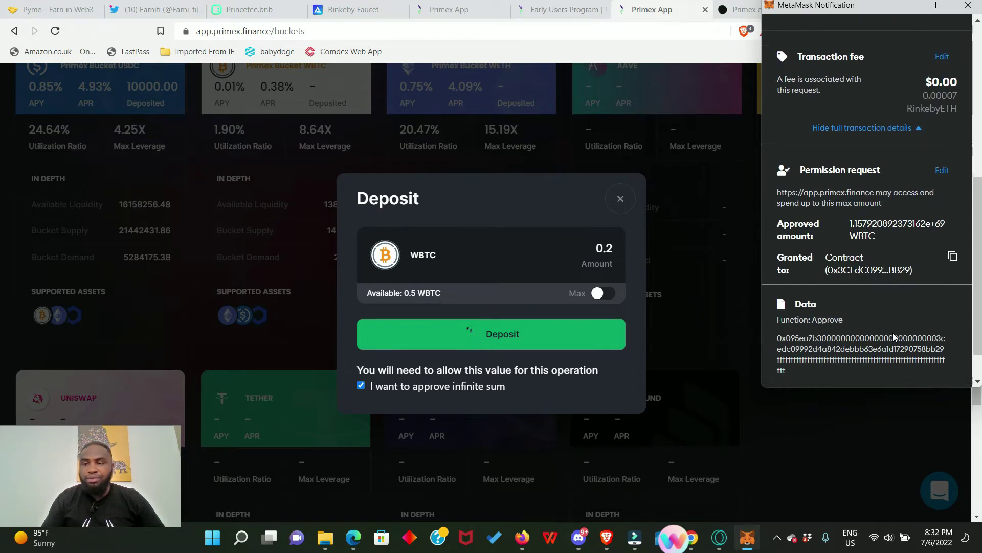
click(905, 373)
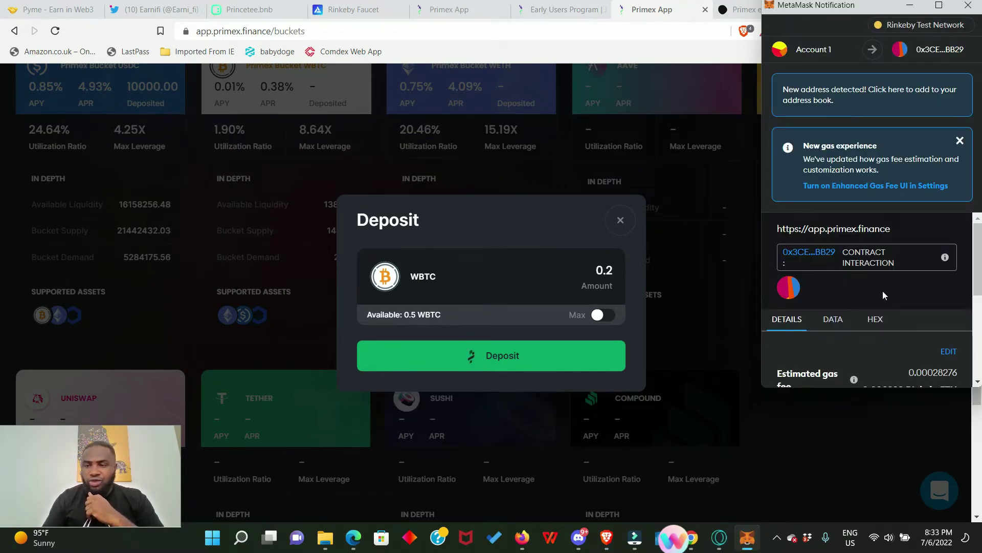
scroll(883, 291, down, 4)
click(903, 365)
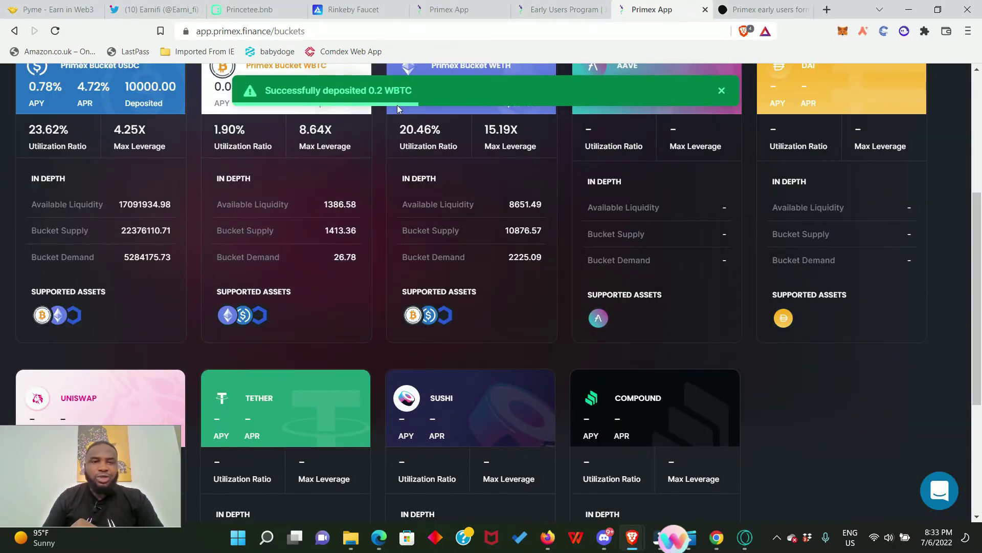
scroll(493, 245, up, 1)
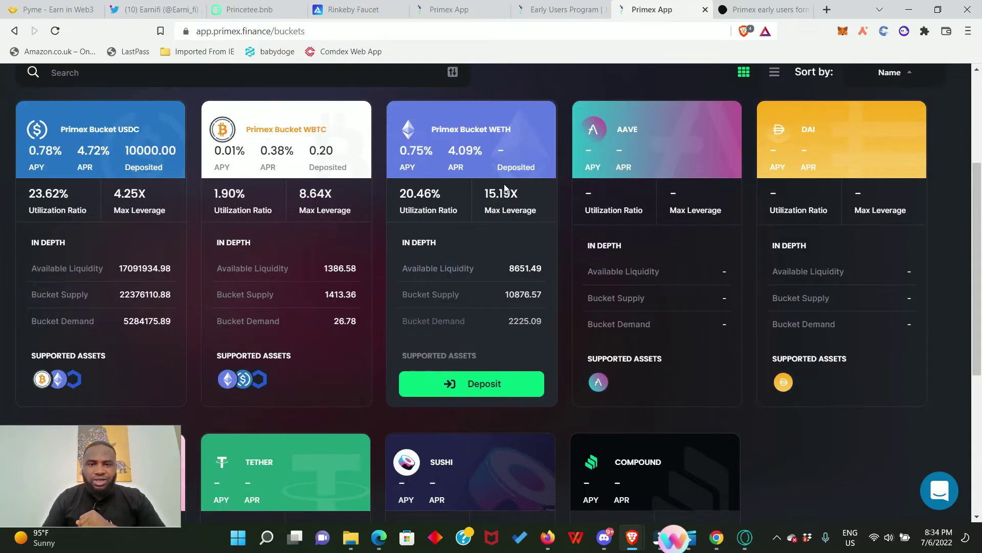
click(500, 389)
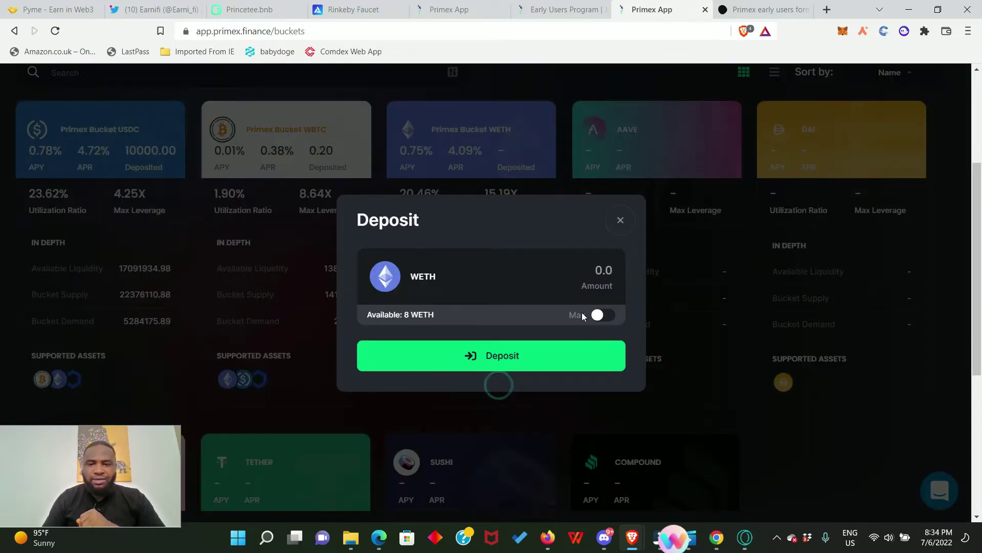
Deposit 3 WETH, approving WETH spending and confirming the transaction in MetaMask
click(602, 268)
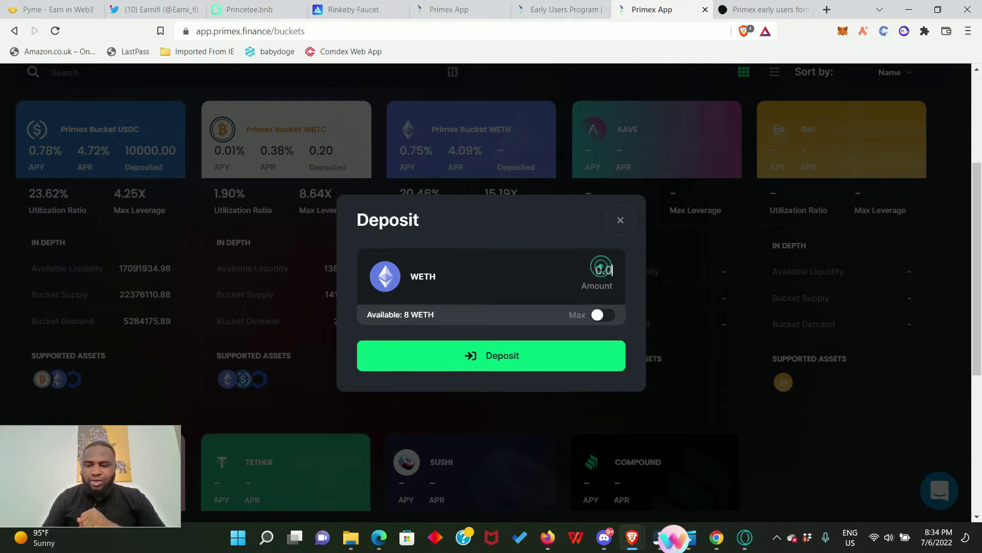
text(3)
click(589, 333)
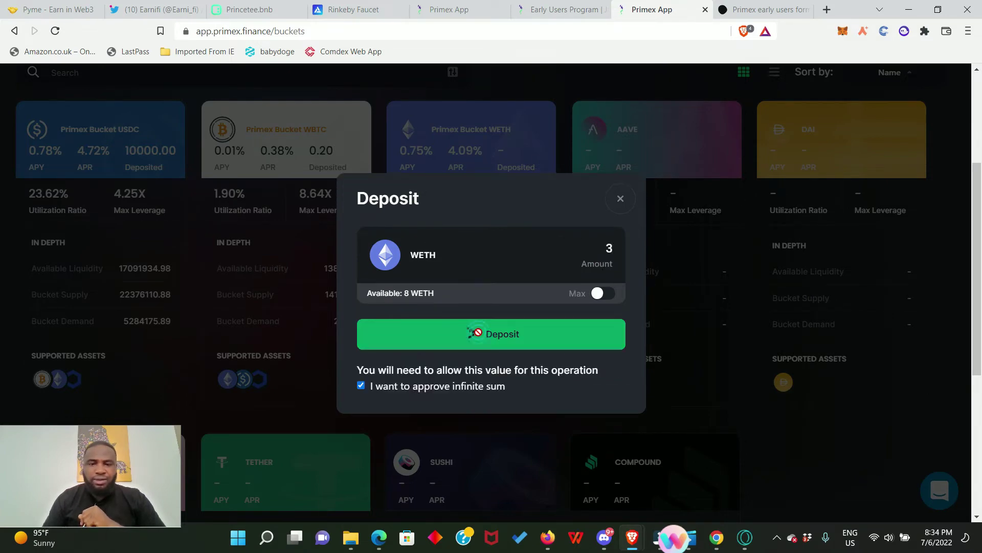
scroll(896, 245, down, 2)
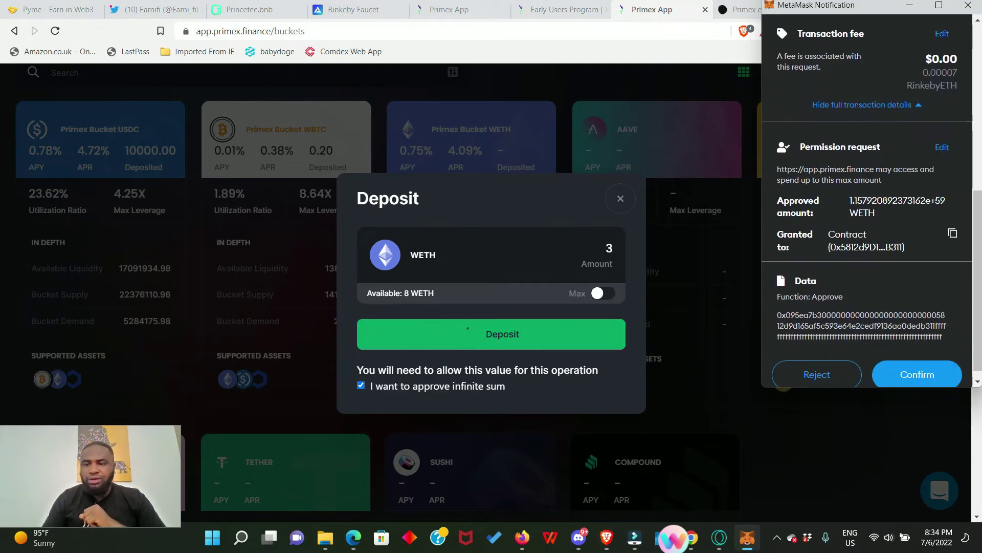
click(875, 378)
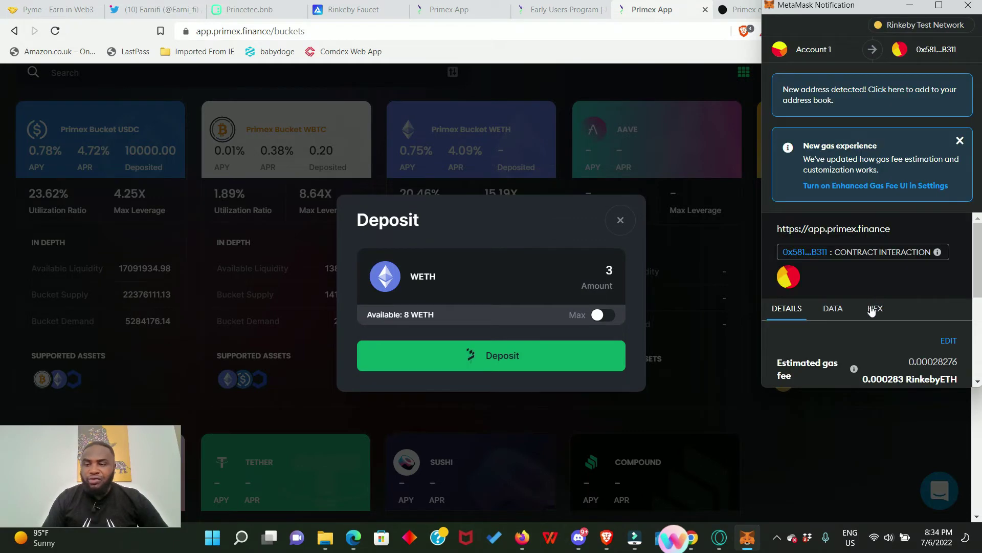
scroll(868, 342, down, 2)
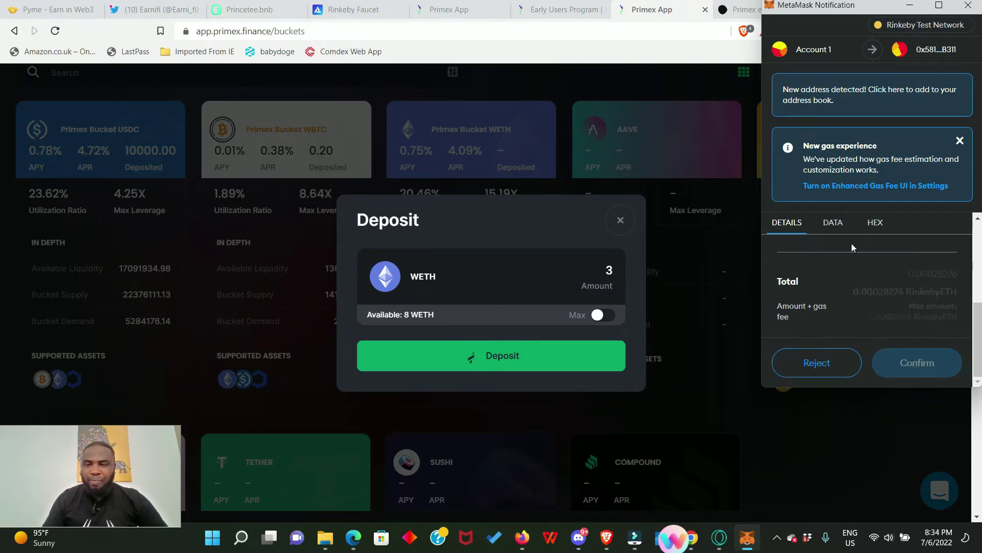
click(916, 358)
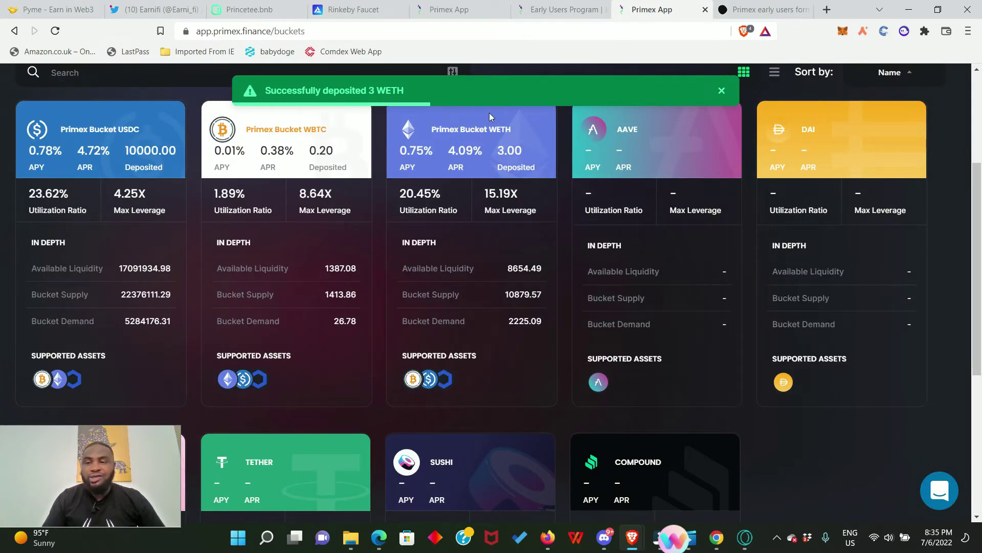
Check that the AAVE bucket is still coming soon, then bring up the Lend menu
mouse_move(490, 368)
scroll(489, 368, down, 1)
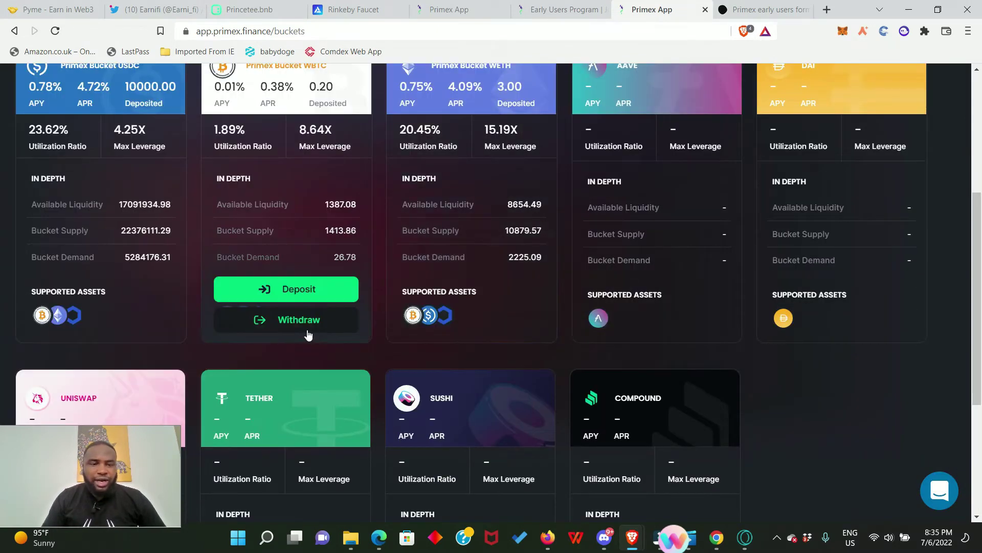
mouse_move(649, 268)
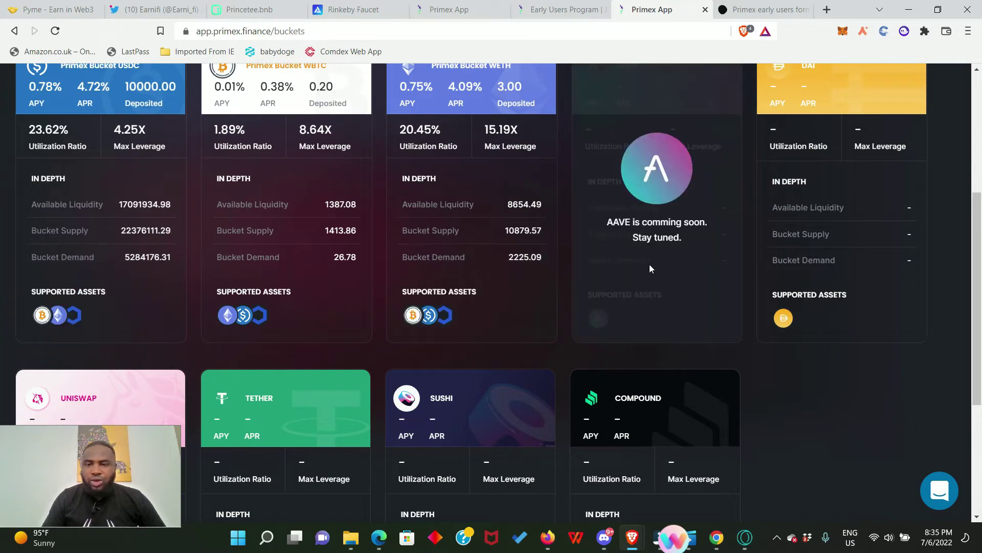
scroll(571, 207, up, 4)
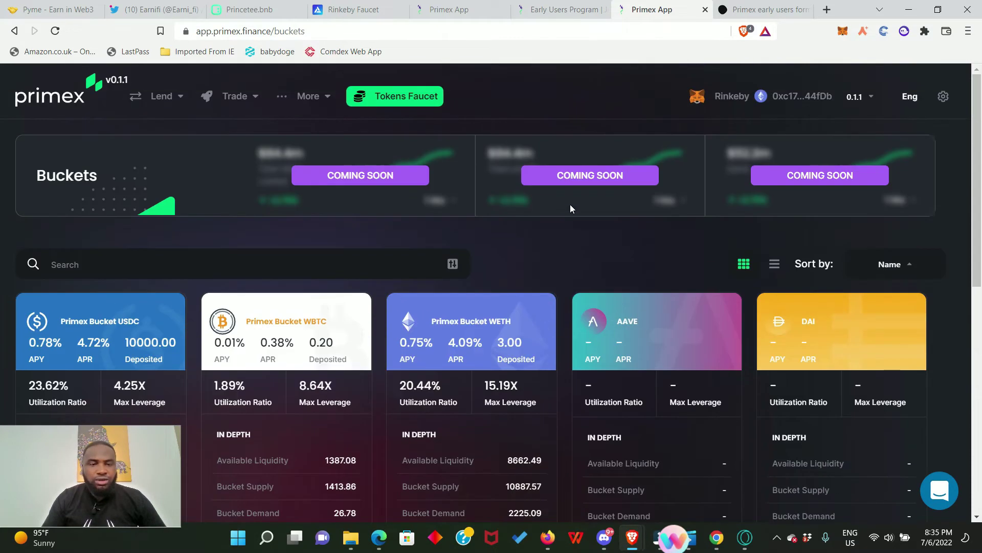
click(169, 98)
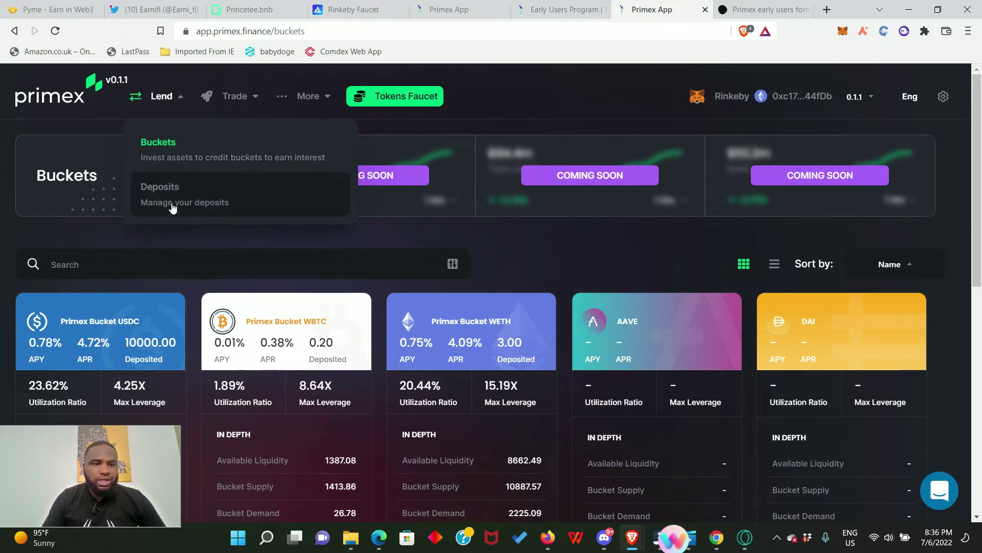
Review Lender Deposits of 3.00 WETH, 0.20 WBTC and 10000.00 USDC, then bring up the Trade menu
click(216, 203)
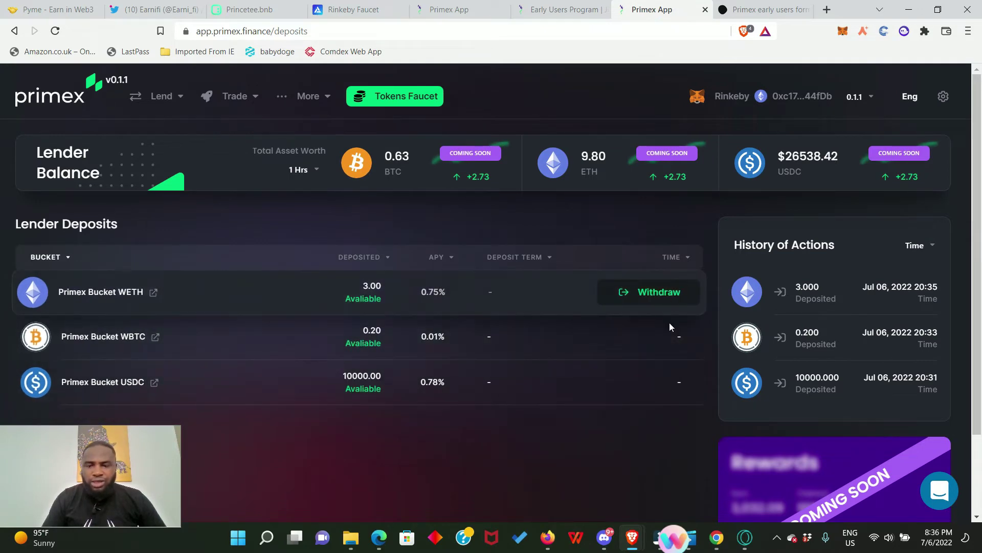
click(239, 112)
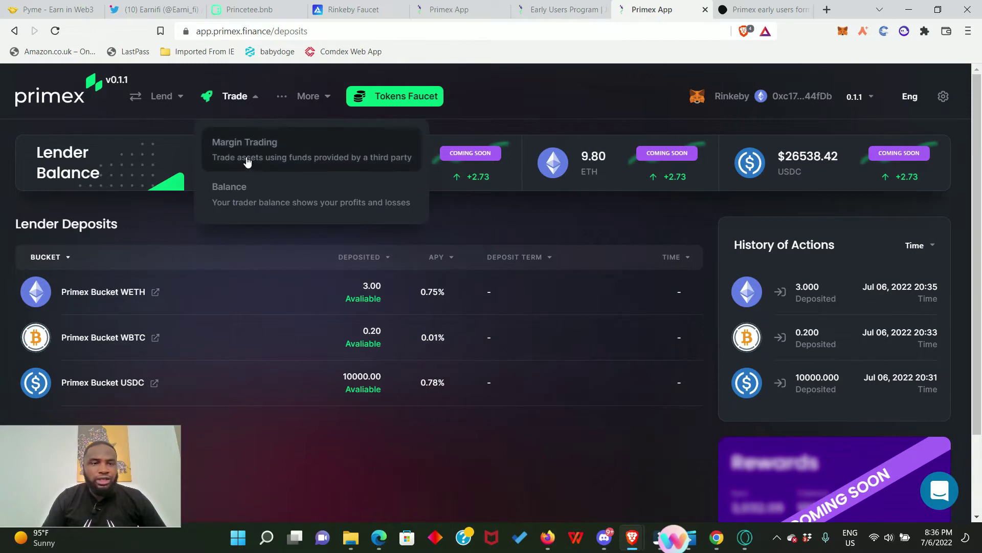
Go to the Margin Trading page for WBTC/USDC and look through its trade panel
click(273, 153)
scroll(711, 183, down, 3)
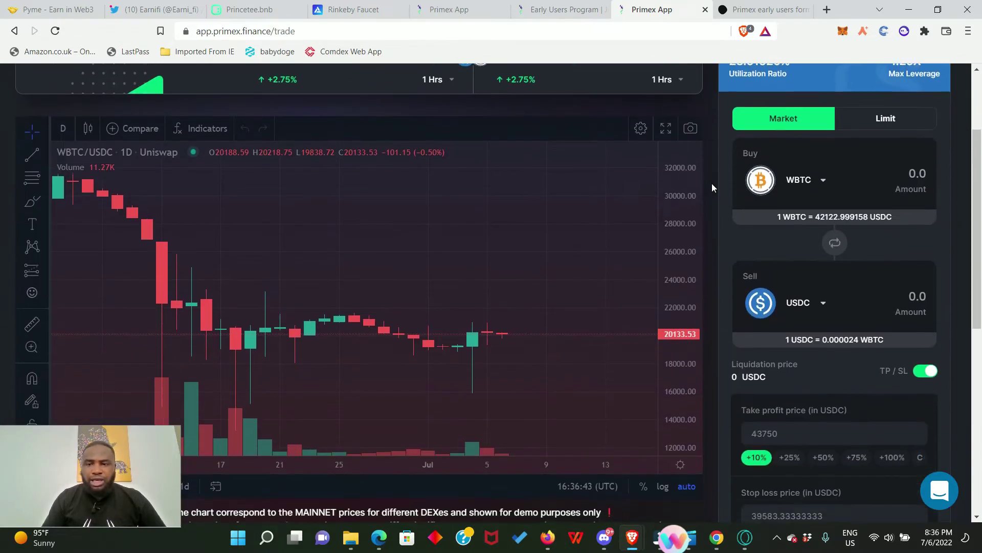
scroll(712, 186, down, 5)
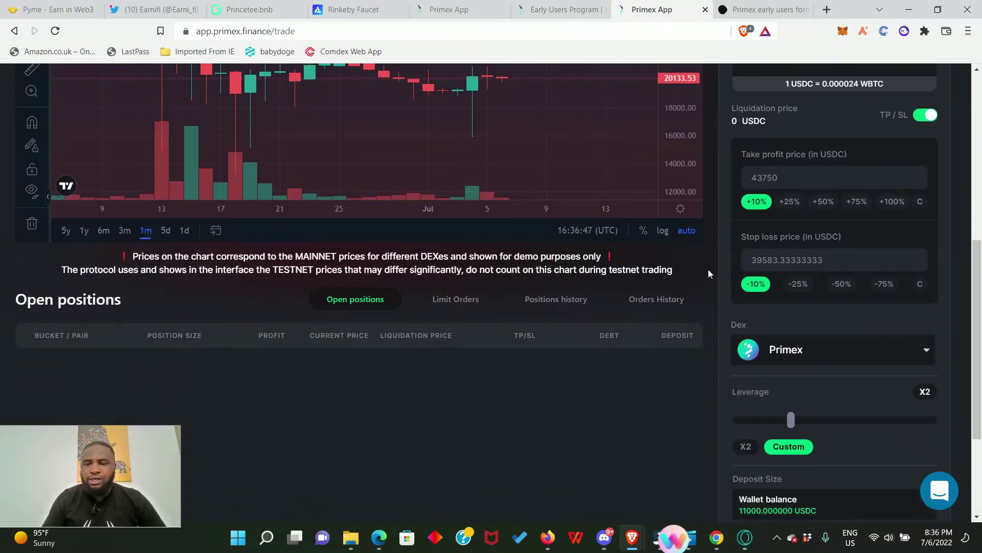
scroll(708, 269, up, 8)
scroll(712, 270, down, 10)
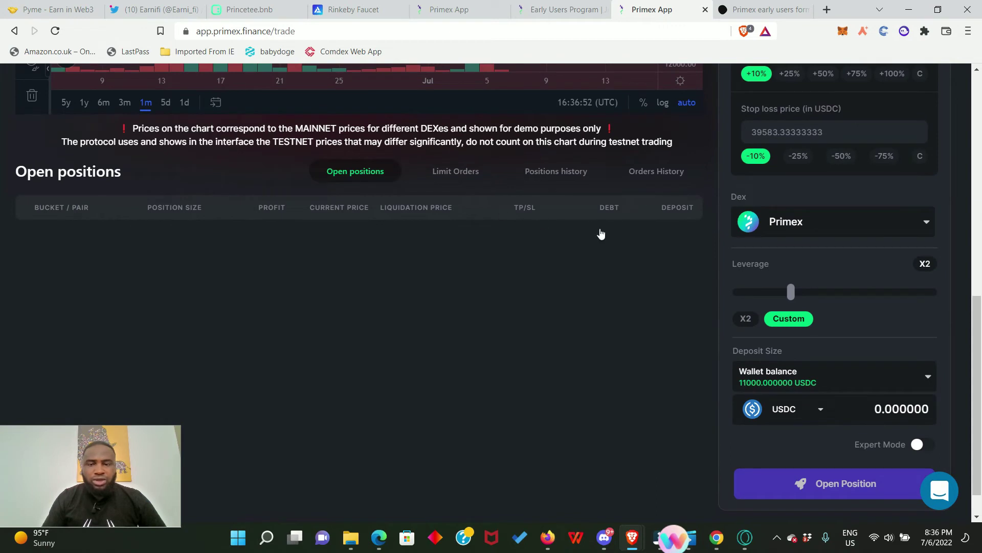
scroll(713, 172, up, 10)
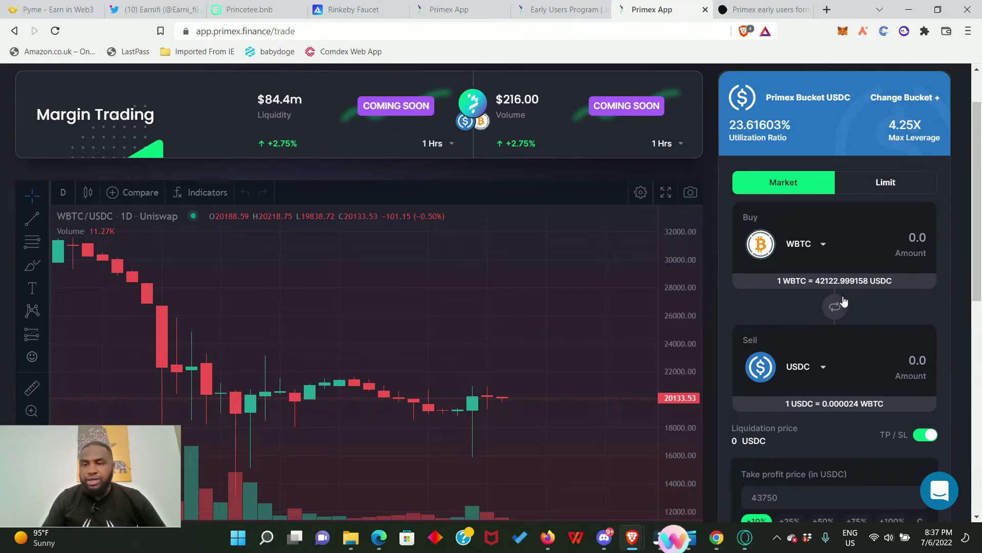
scroll(844, 296, down, 5)
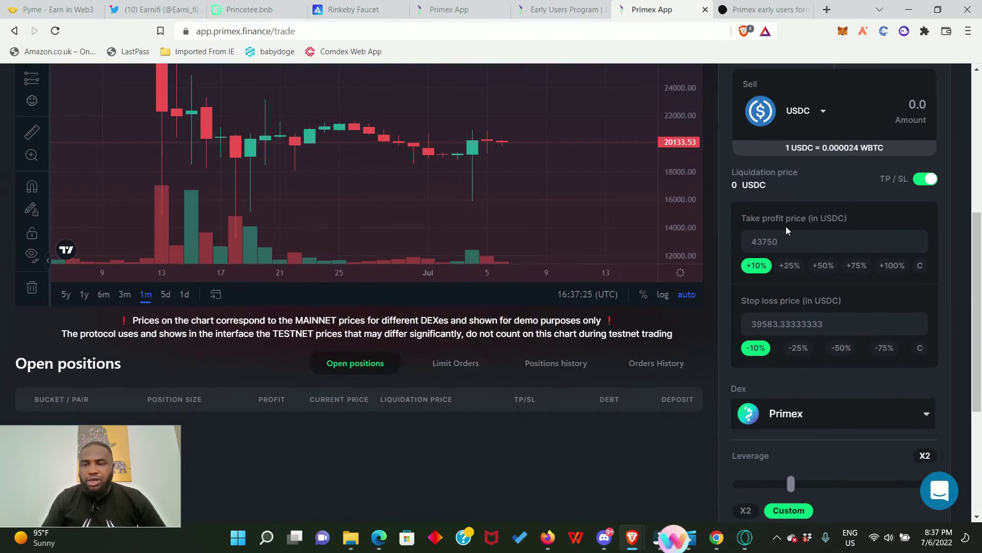
mouse_move(788, 224)
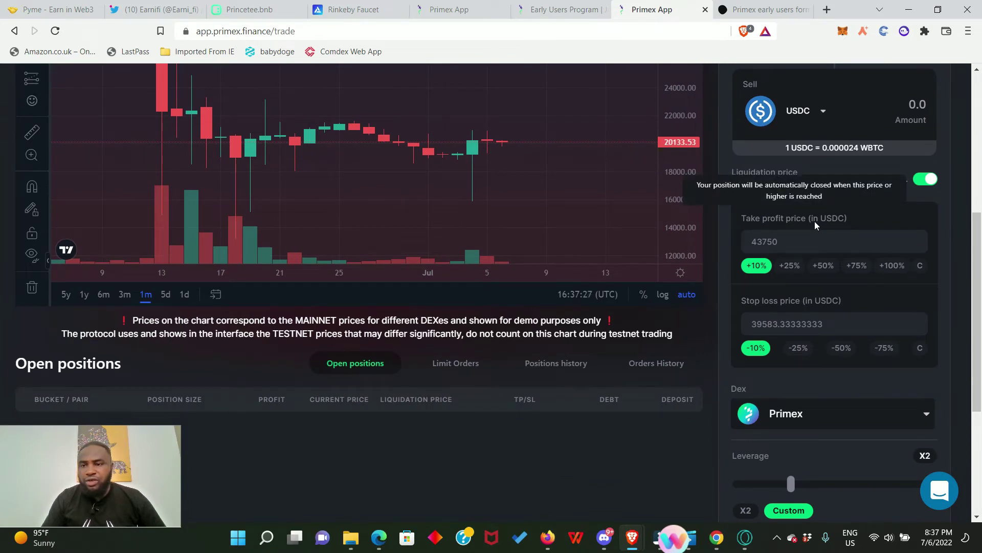
scroll(803, 274, down, 1)
mouse_move(797, 243)
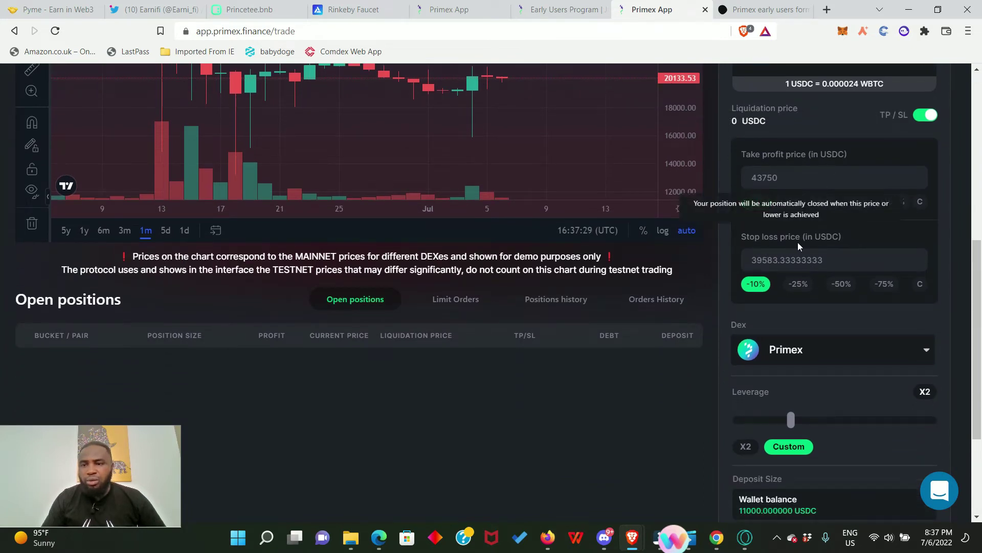
scroll(810, 265, up, 1)
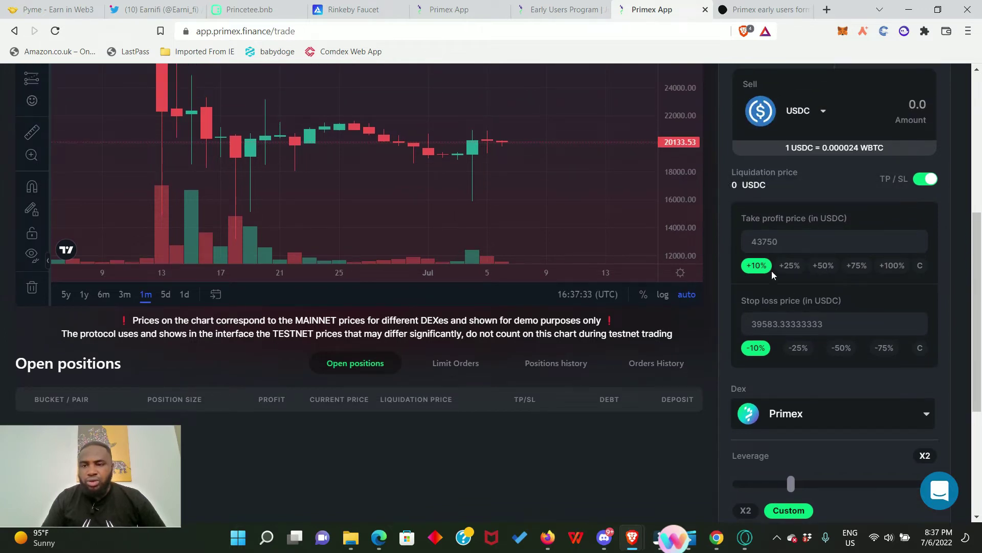
scroll(772, 274, down, 2)
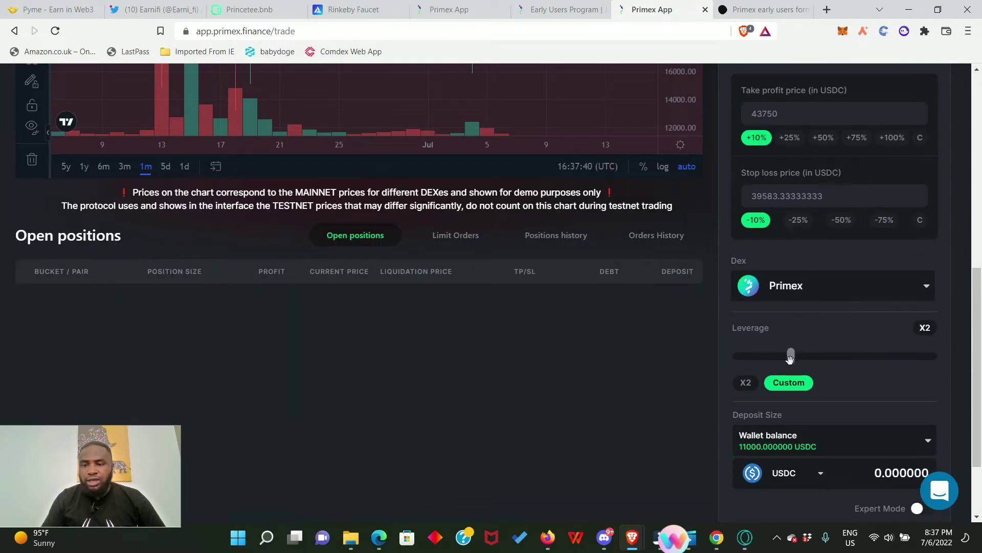
Try the leverage slider and the X2 preset, ending on custom leverage at X2
drag(790, 360, 827, 363)
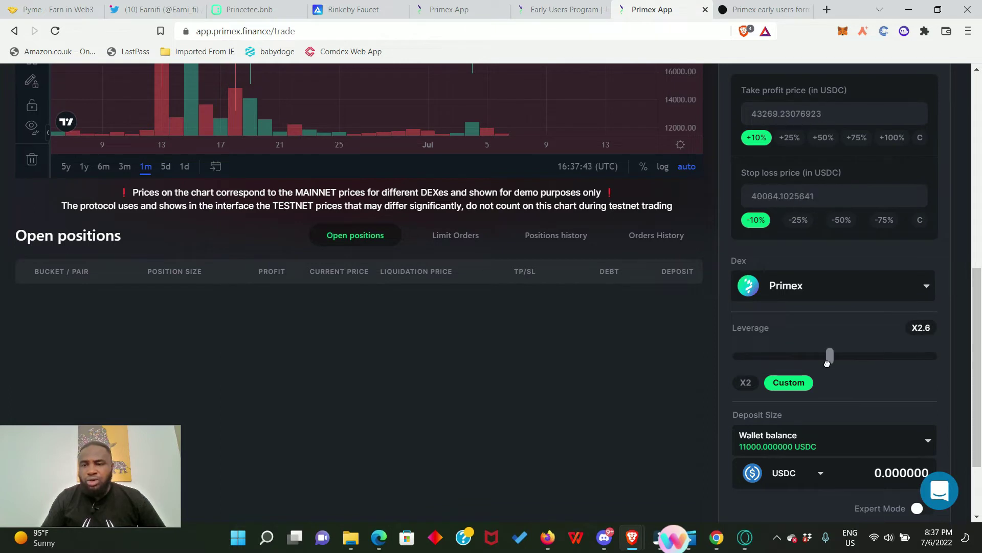
click(742, 382)
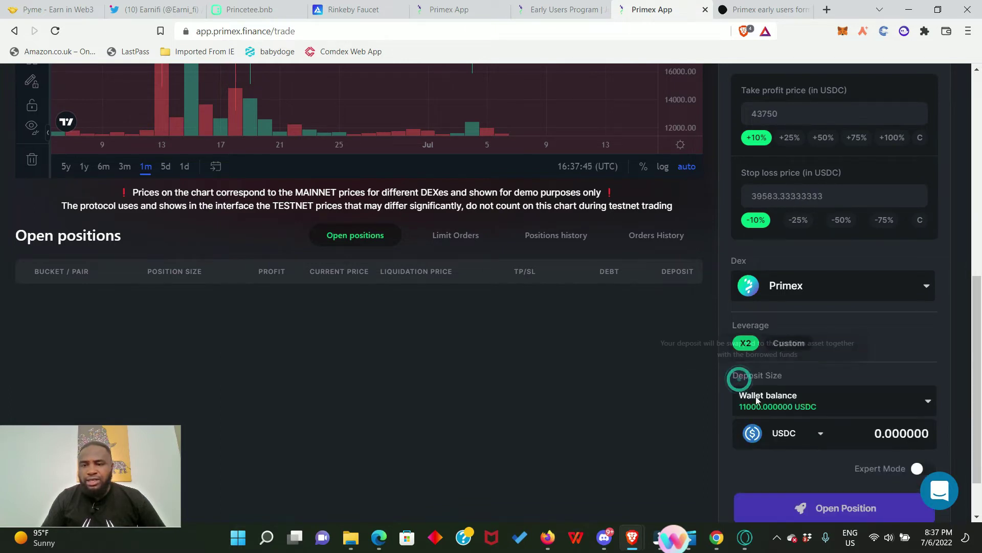
click(785, 347)
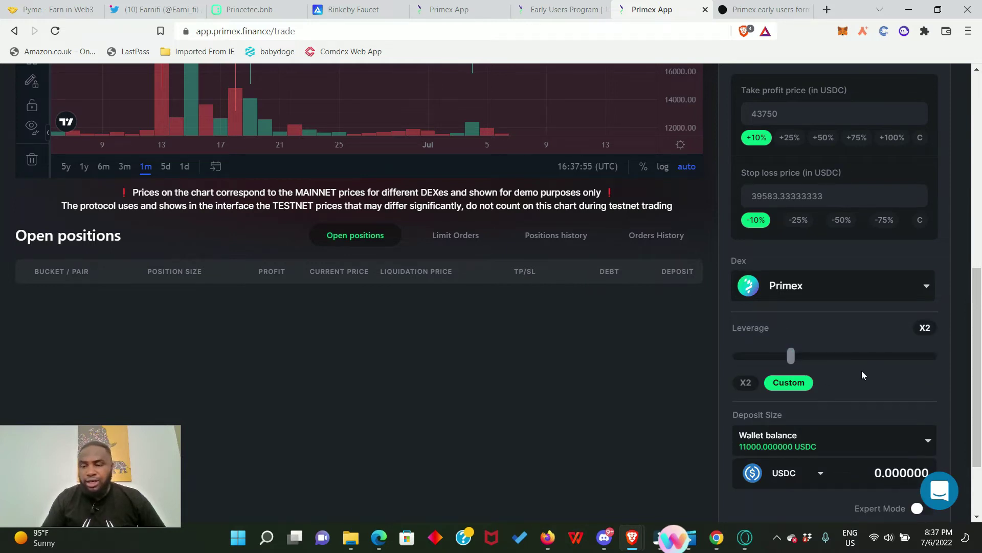
scroll(862, 372, down, 2)
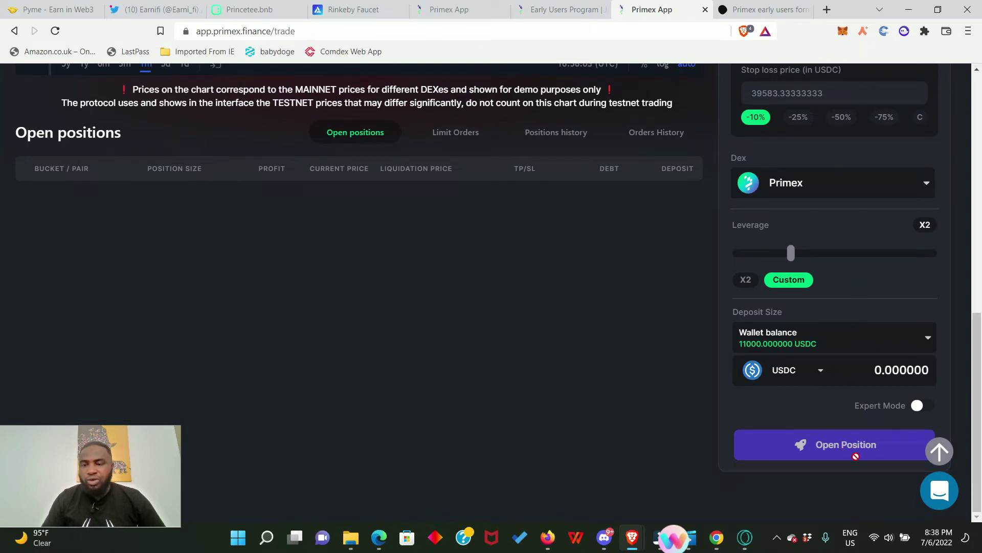
scroll(842, 311, up, 9)
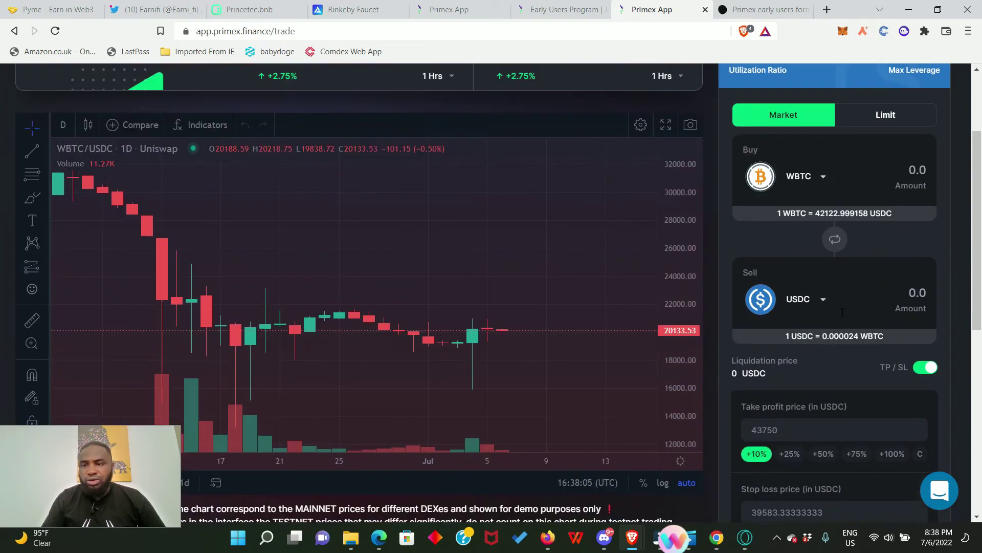
scroll(842, 302, up, 2)
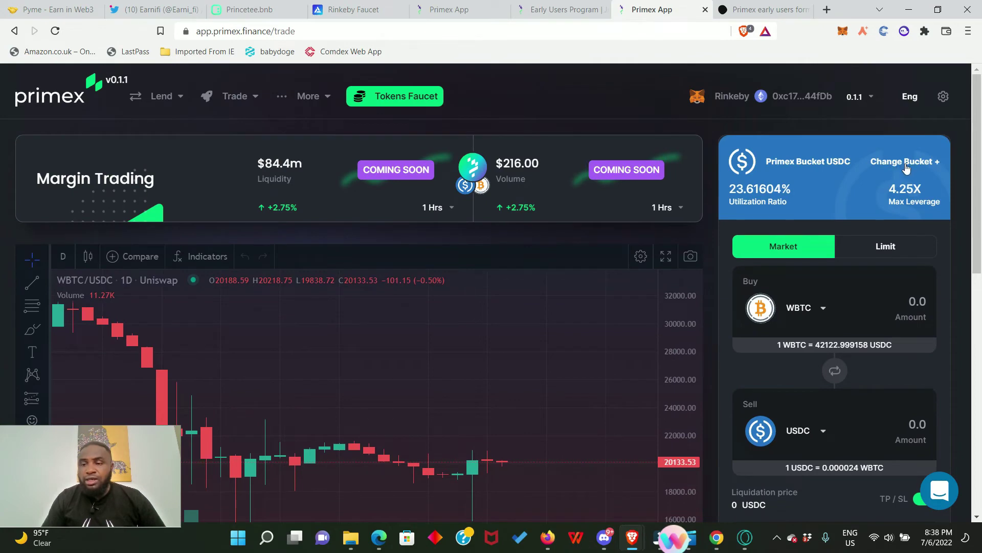
List available buckets with WETH, WBTC, USDC and ChainLink ticked in both Buy and Sell filters
click(905, 163)
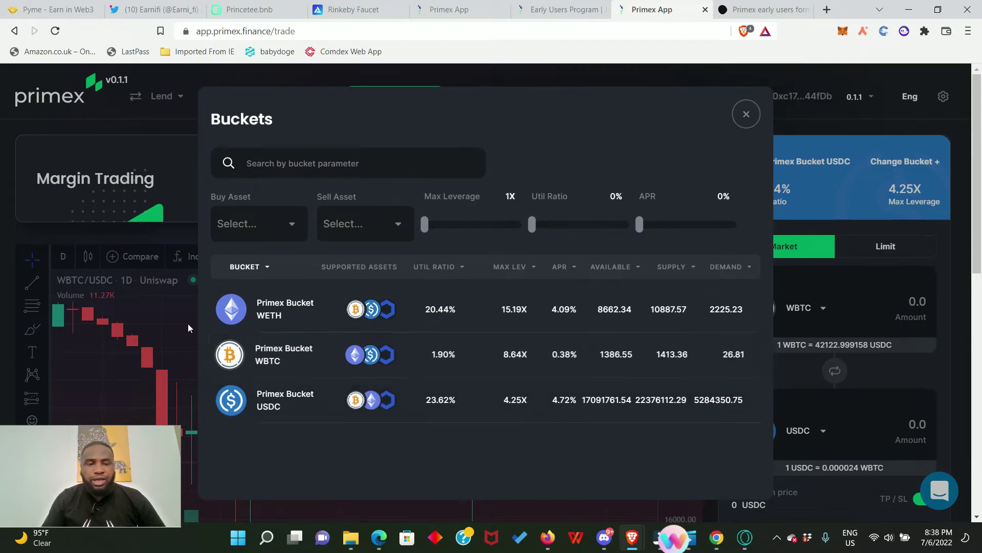
click(256, 223)
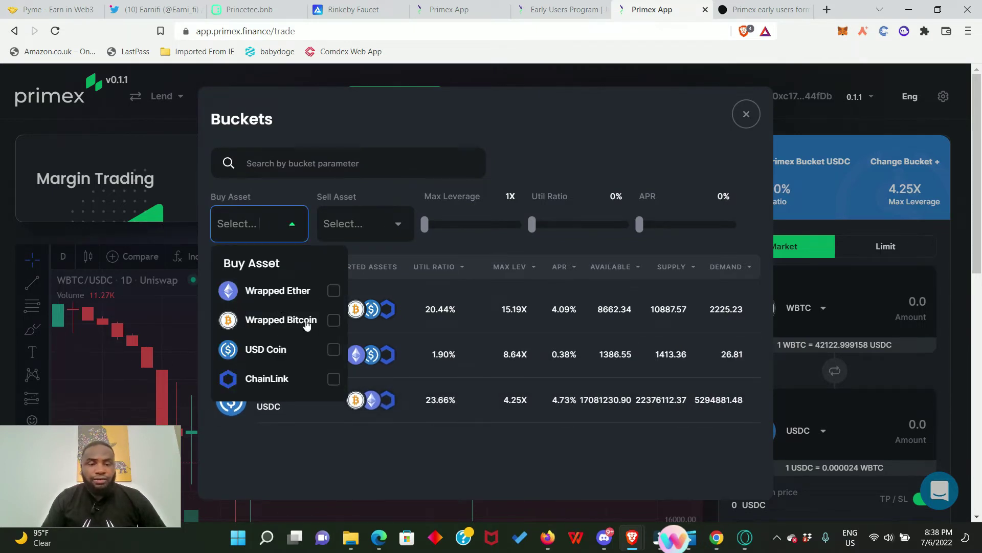
click(333, 291)
click(334, 320)
click(334, 349)
click(332, 378)
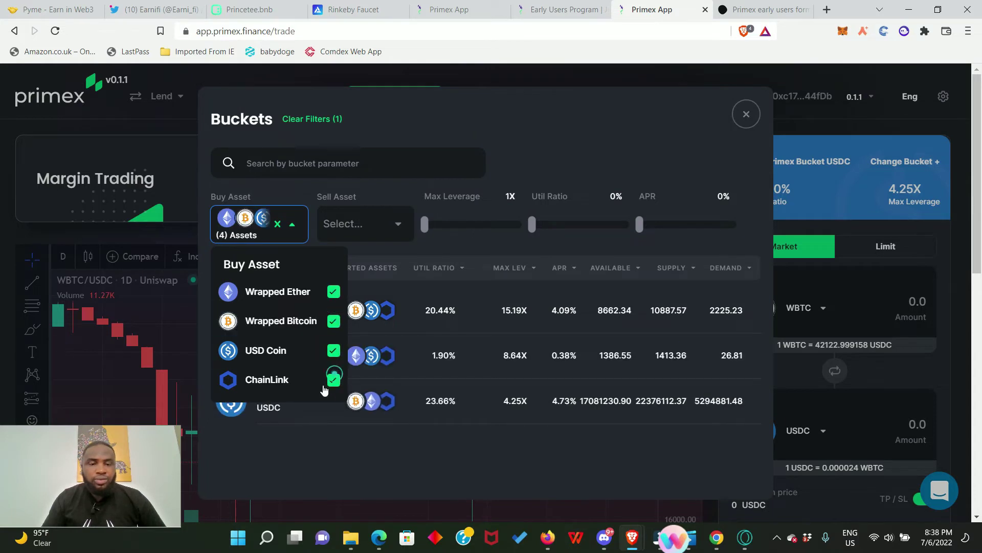
click(367, 226)
click(439, 291)
click(439, 320)
click(439, 350)
click(439, 378)
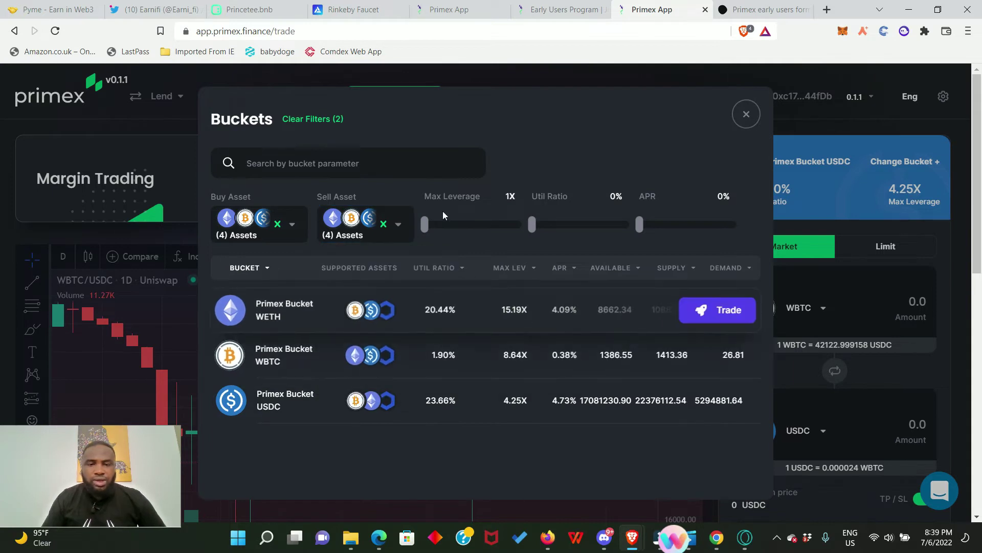
Try the max leverage, utilization and APR filter sliders, then trade in the Primex Bucket WBTC
mouse_move(420, 225)
mouse_down()
mouse_move(499, 238)
mouse_move(422, 234)
mouse_up()
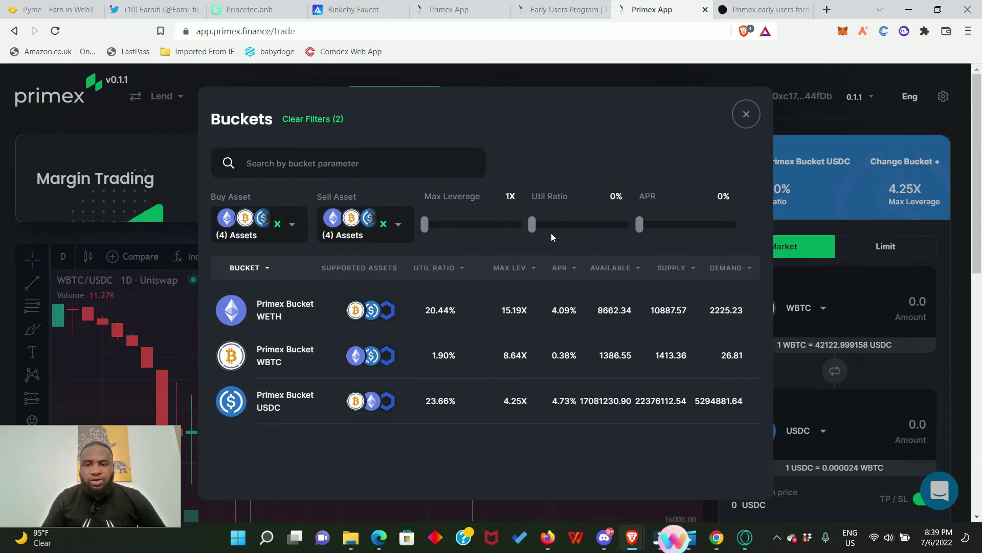
drag(593, 228, 542, 231)
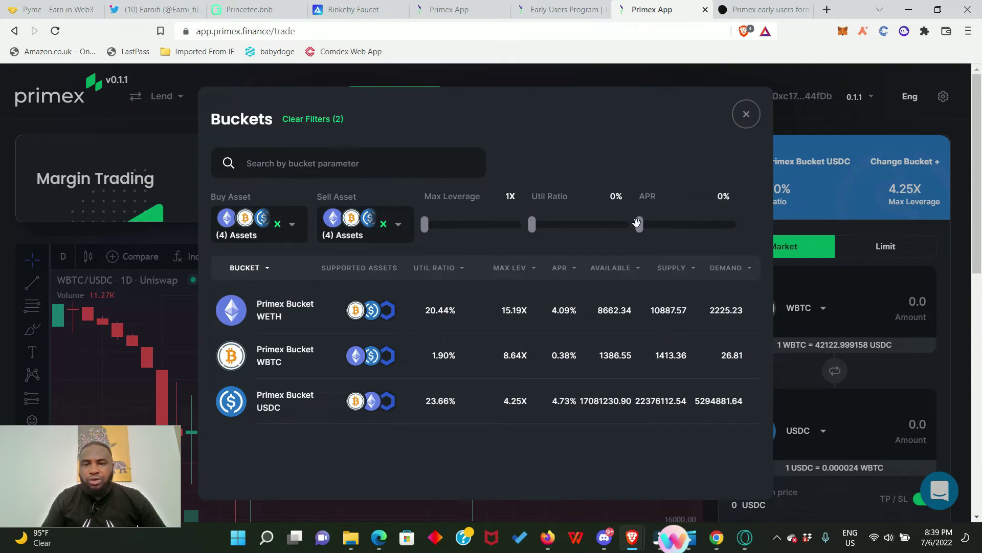
drag(639, 223, 602, 243)
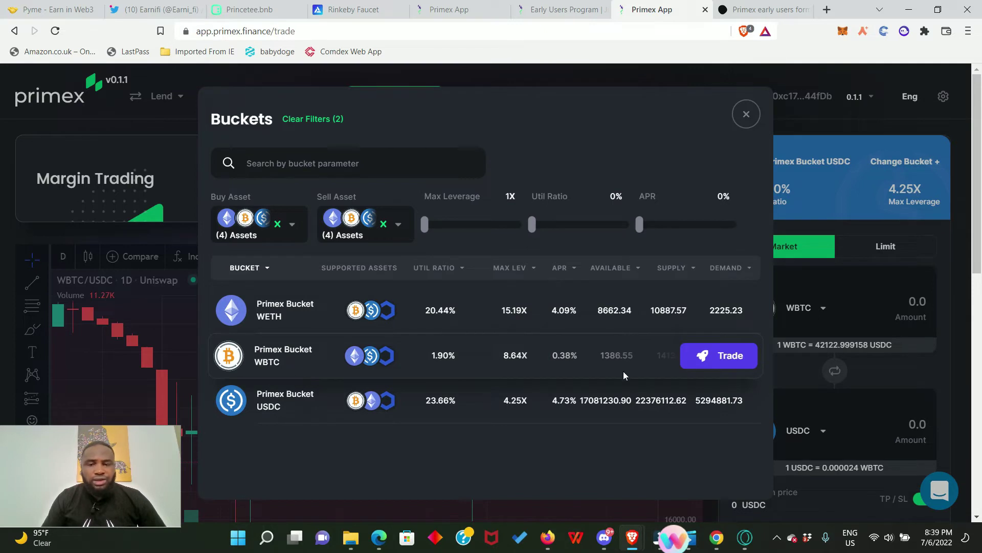
click(729, 357)
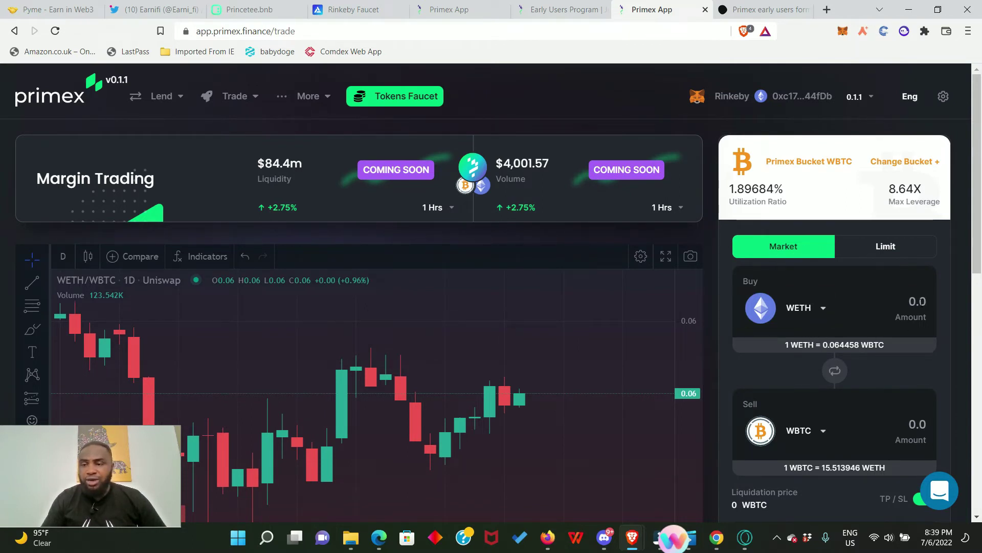
Enter 0.2 WETH as the buy amount, paid in WBTC
key(BackSpace)
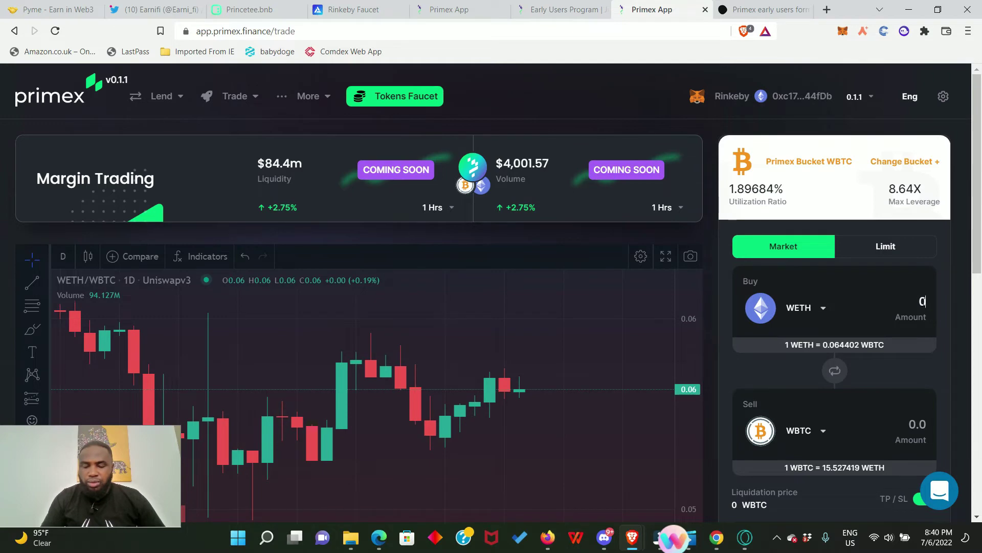
text(2)
scroll(793, 389, down, 1)
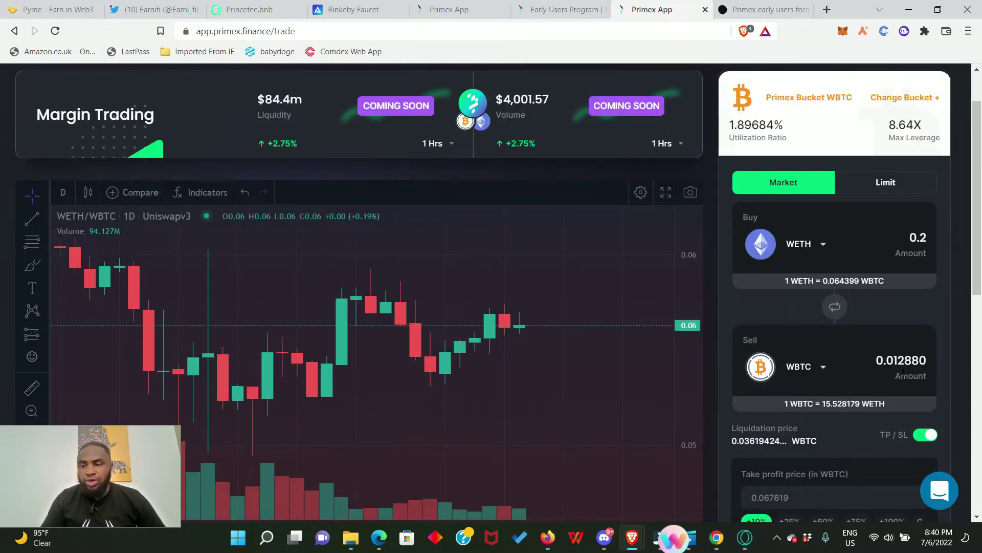
scroll(904, 373, down, 3)
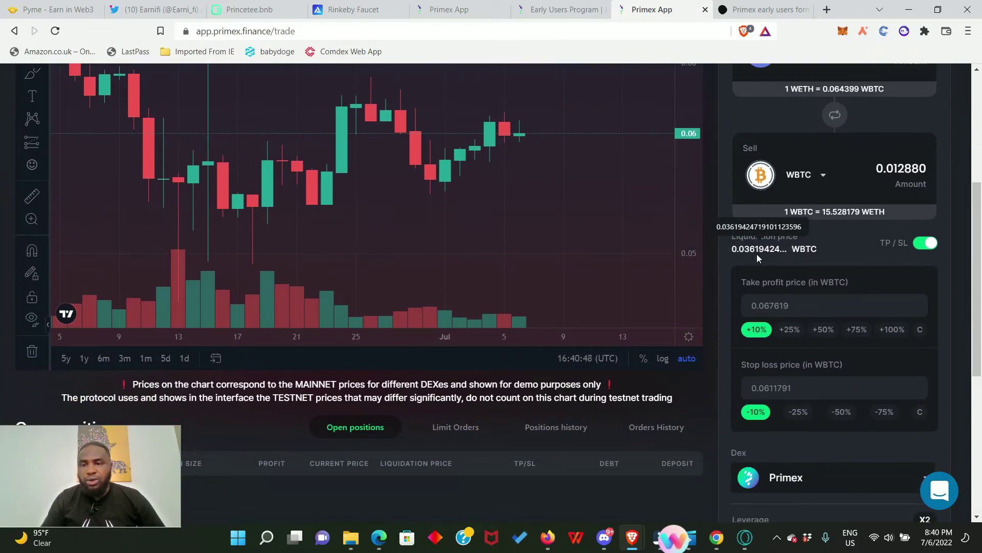
scroll(795, 266, down, 1)
scroll(798, 266, down, 1)
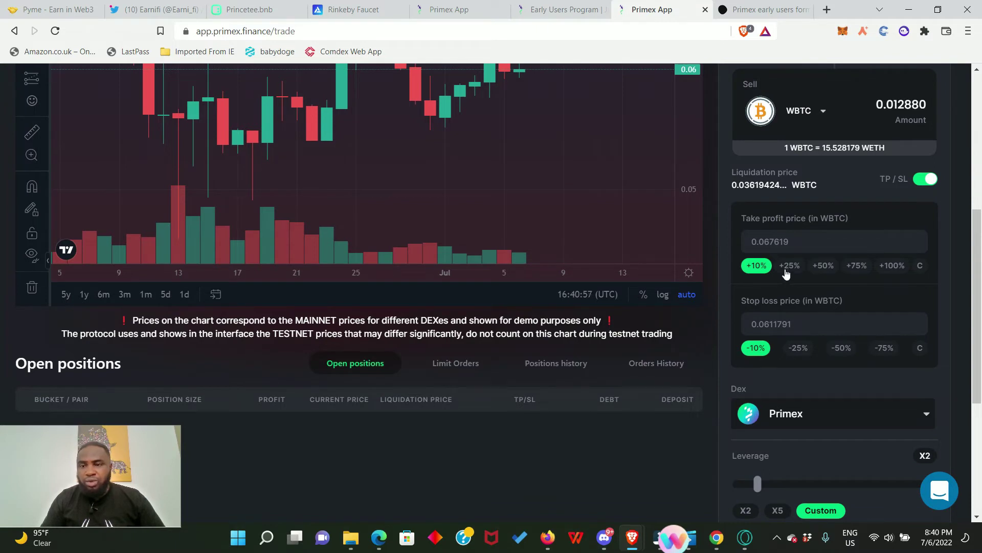
Apply a +25% take-profit and settle on X2 leverage after trying X5
click(786, 270)
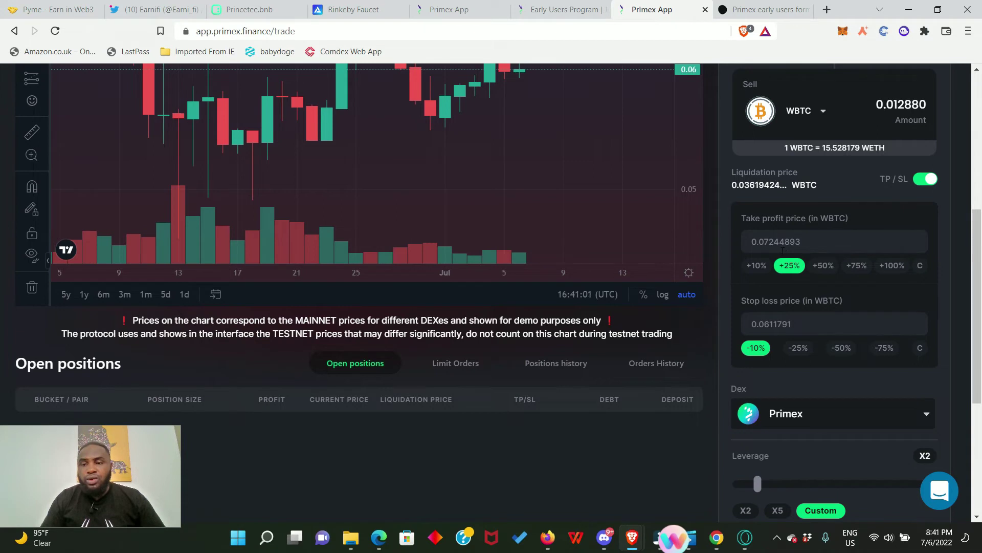
click(759, 348)
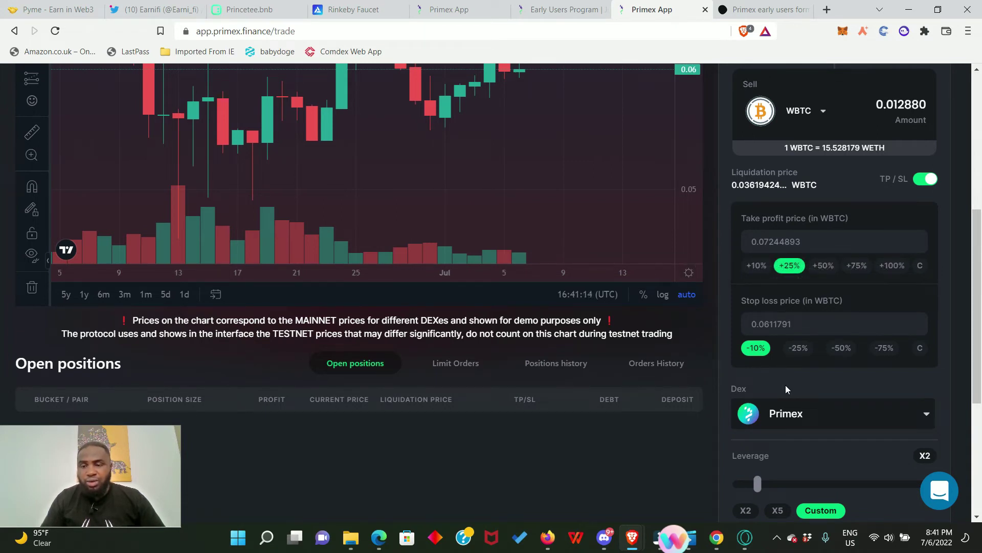
scroll(785, 385, down, 3)
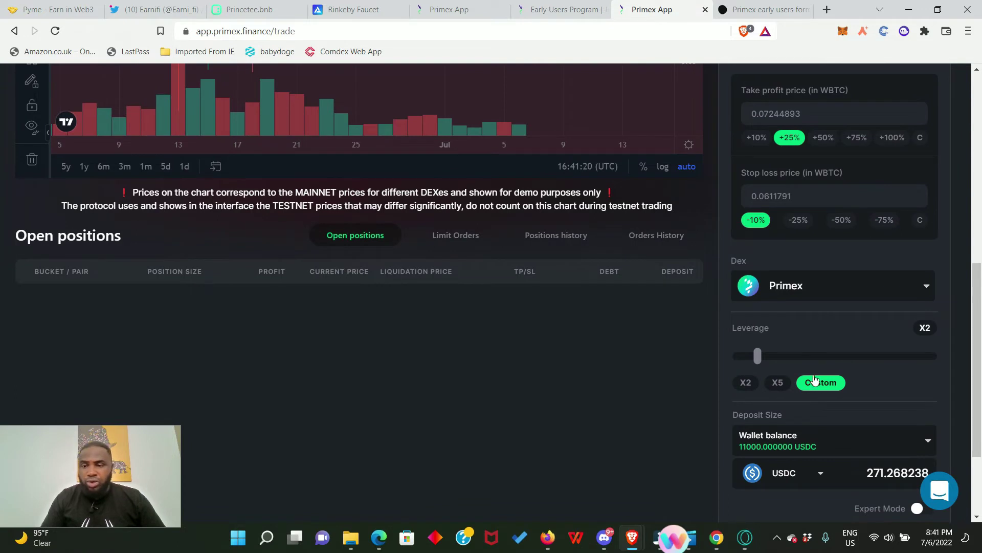
click(778, 385)
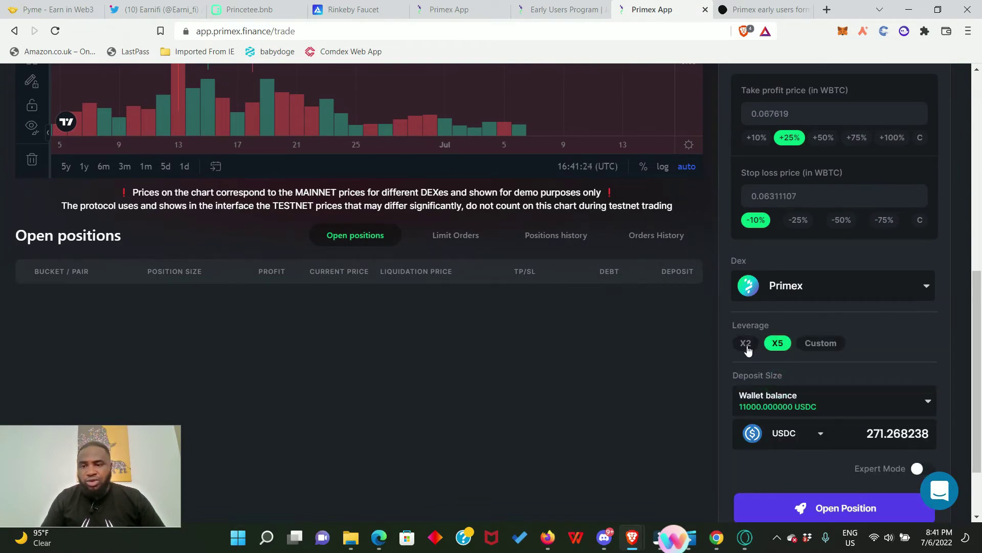
click(746, 347)
click(821, 343)
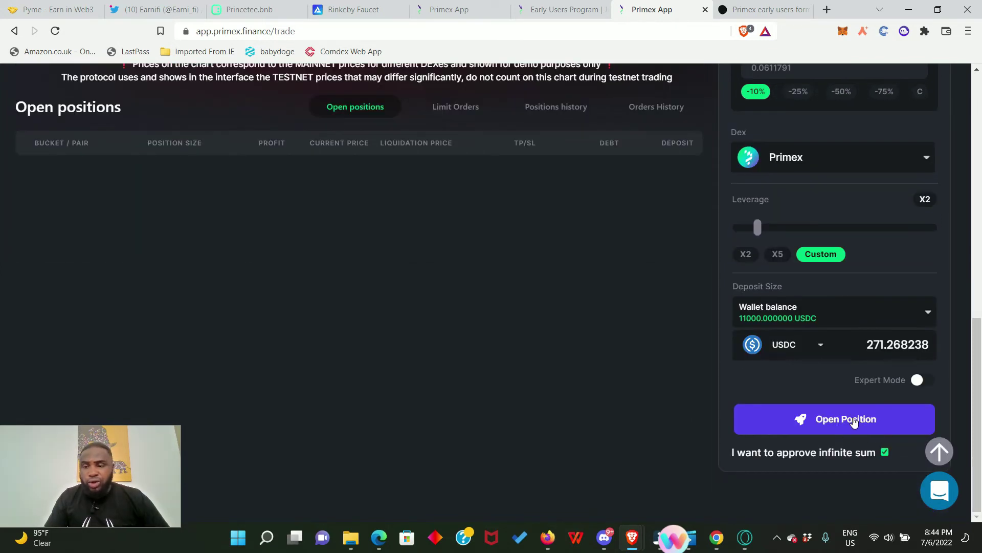
Submit the X2 WETH trade, approving USDC access and the transaction in the wallet
click(846, 420)
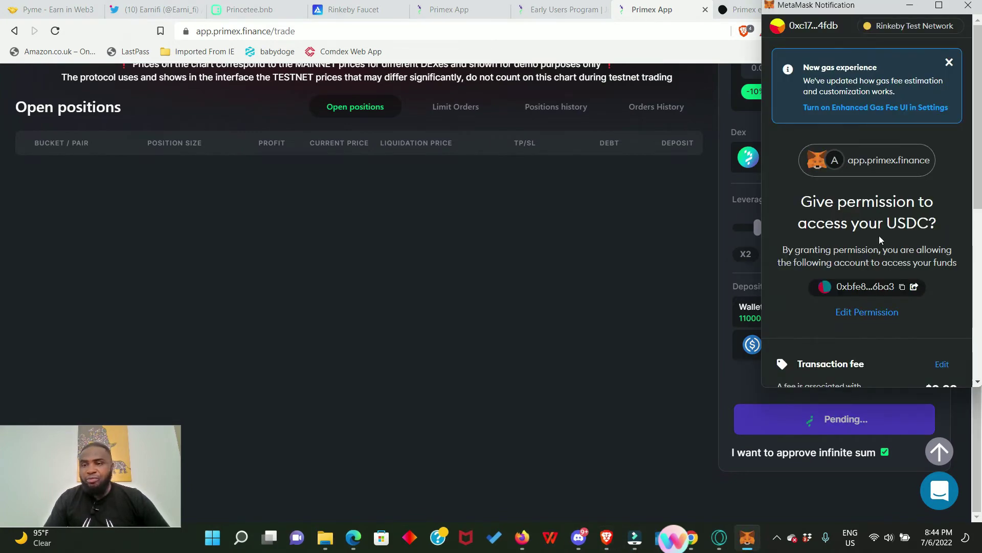
scroll(880, 240, down, 7)
click(924, 370)
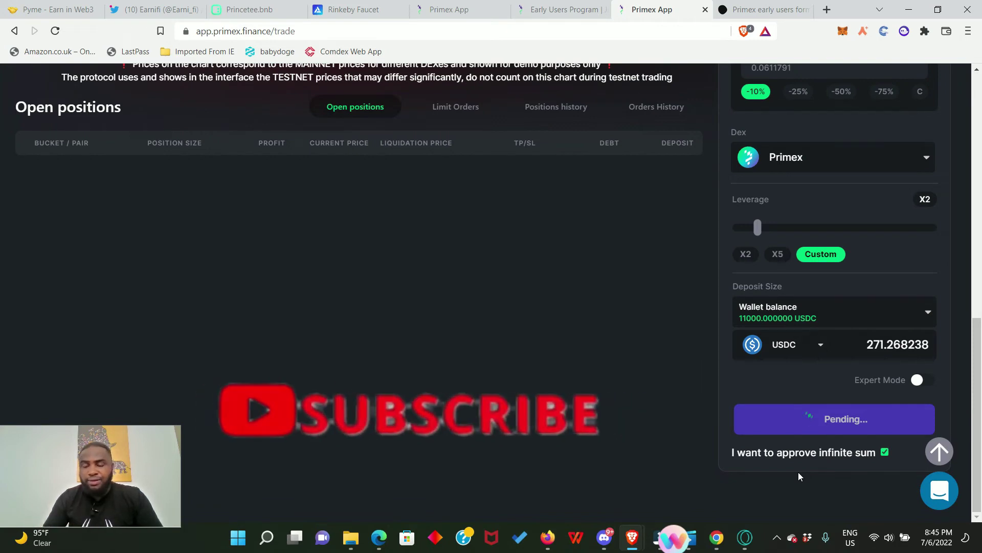
scroll(895, 284, down, 3)
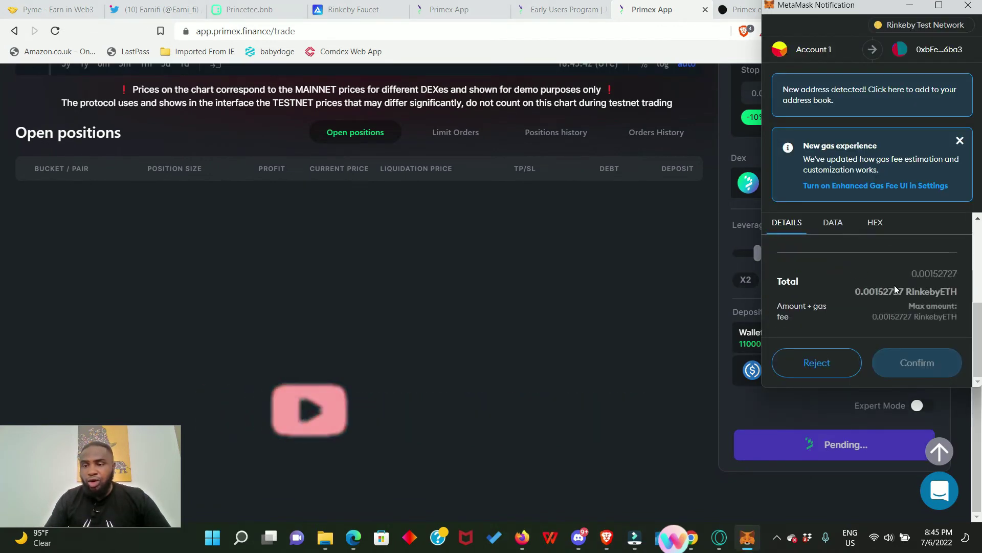
click(917, 363)
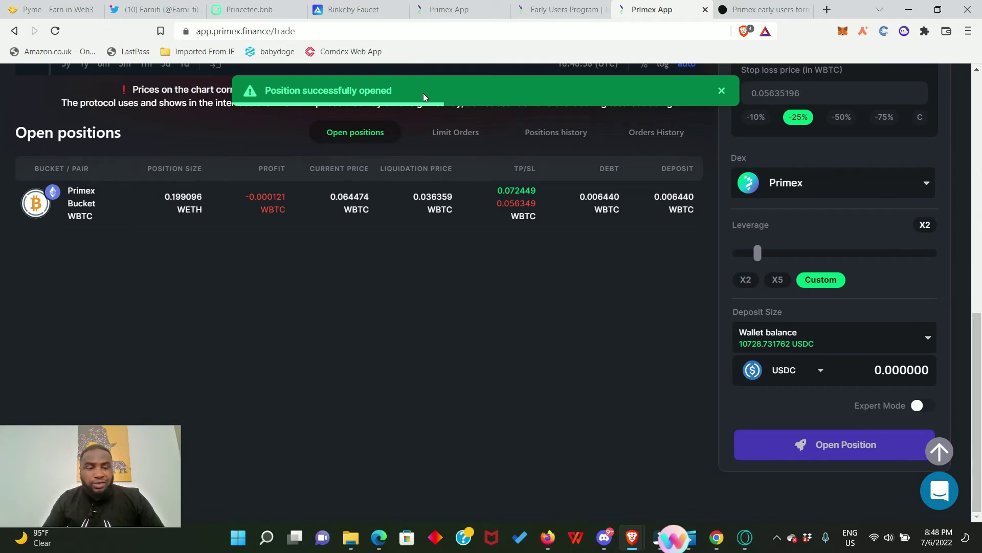
mouse_move(136, 214)
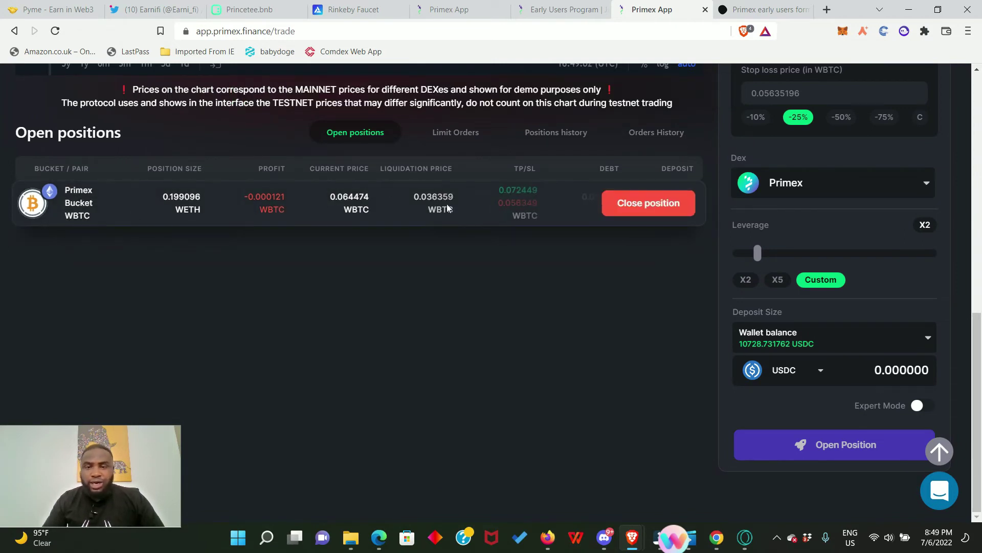
click(647, 204)
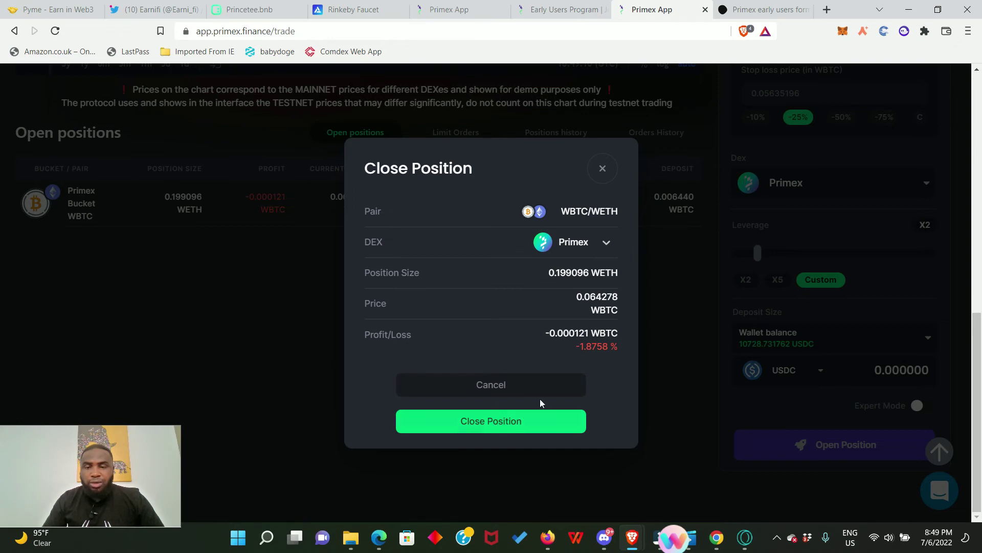
click(595, 247)
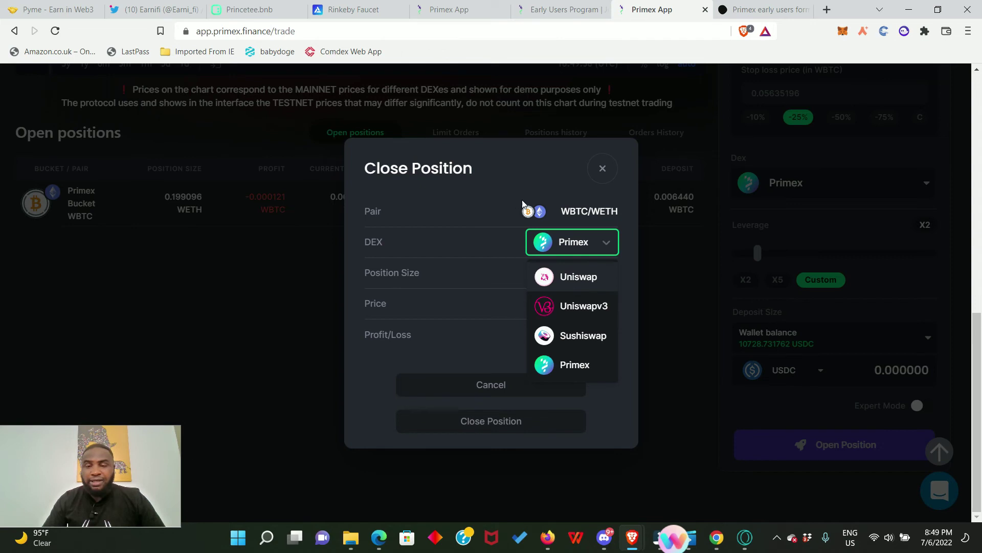
click(601, 169)
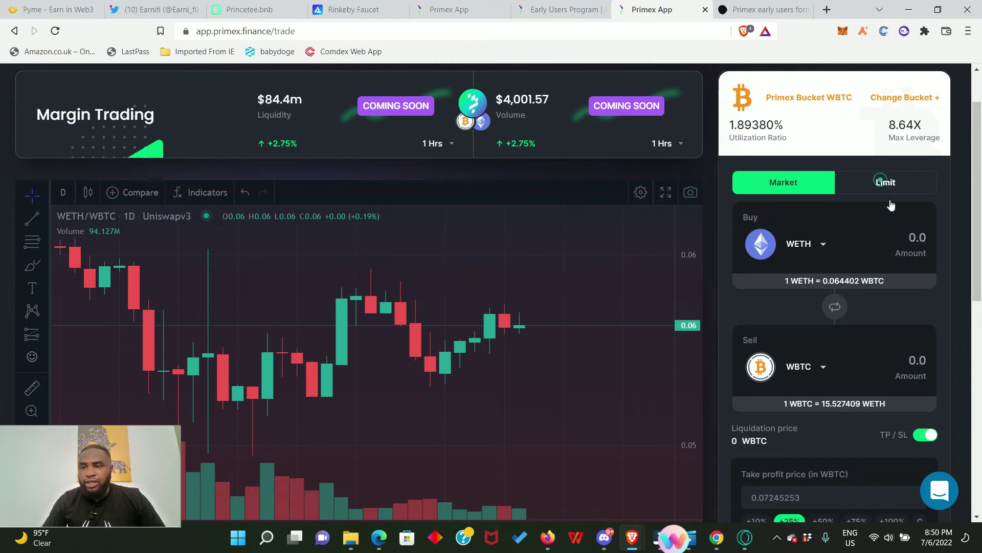
Draft a limit order buying 5000 USDC with WBTC at 0.000024 WBTC
click(885, 184)
click(817, 246)
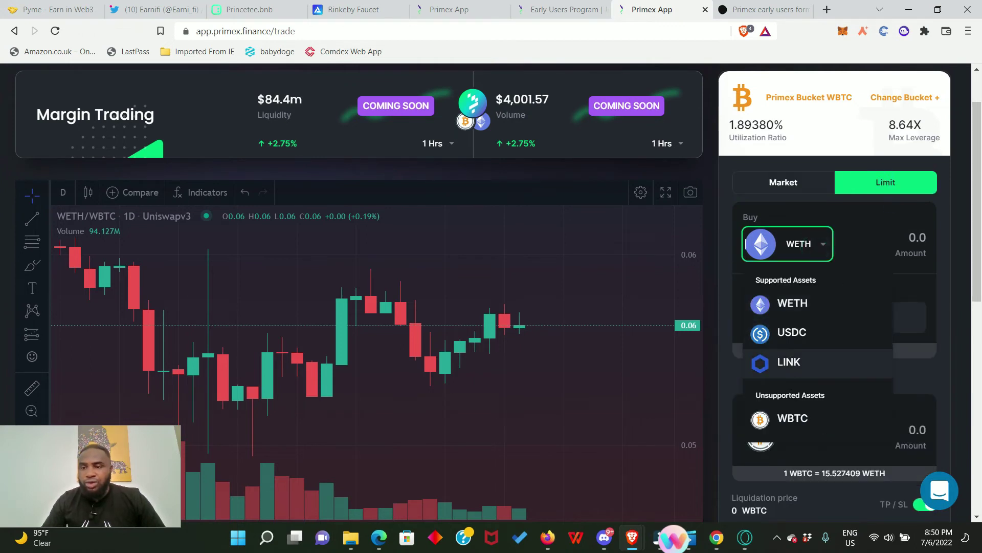
click(797, 337)
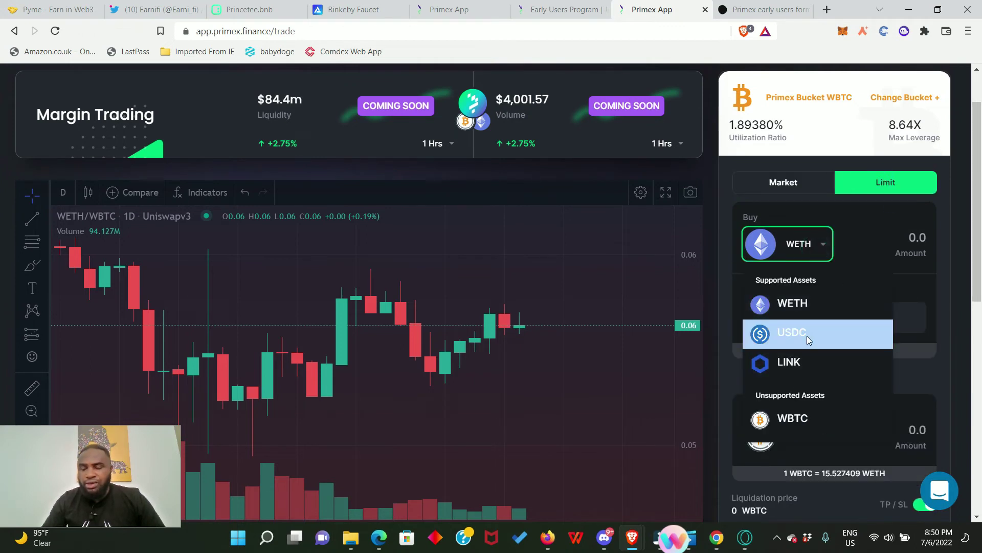
text(5000)
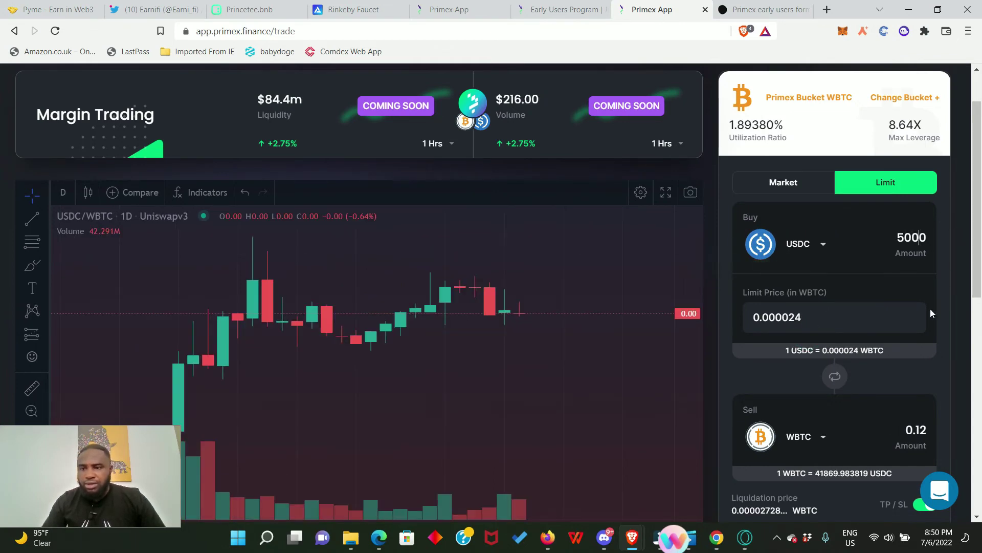
scroll(930, 312, down, 3)
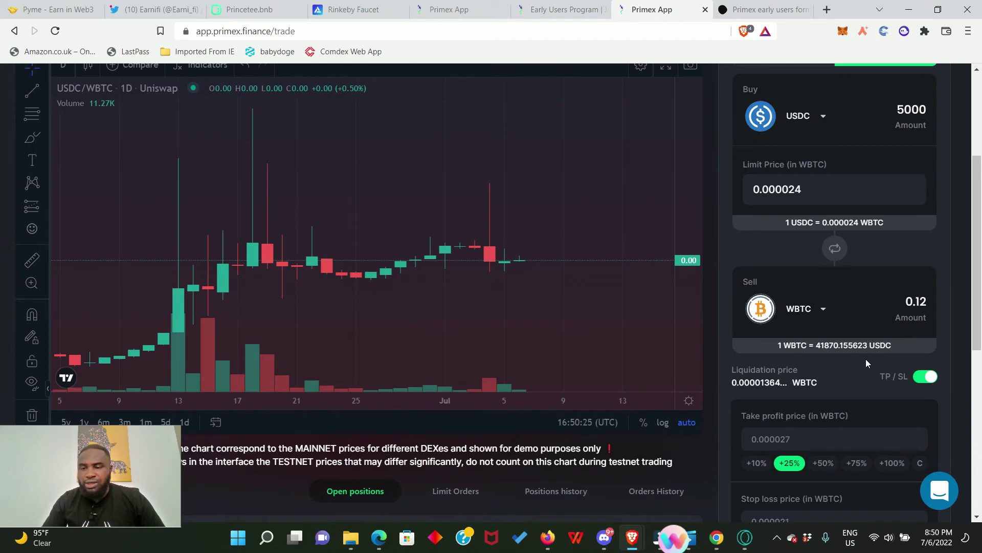
scroll(870, 355, down, 5)
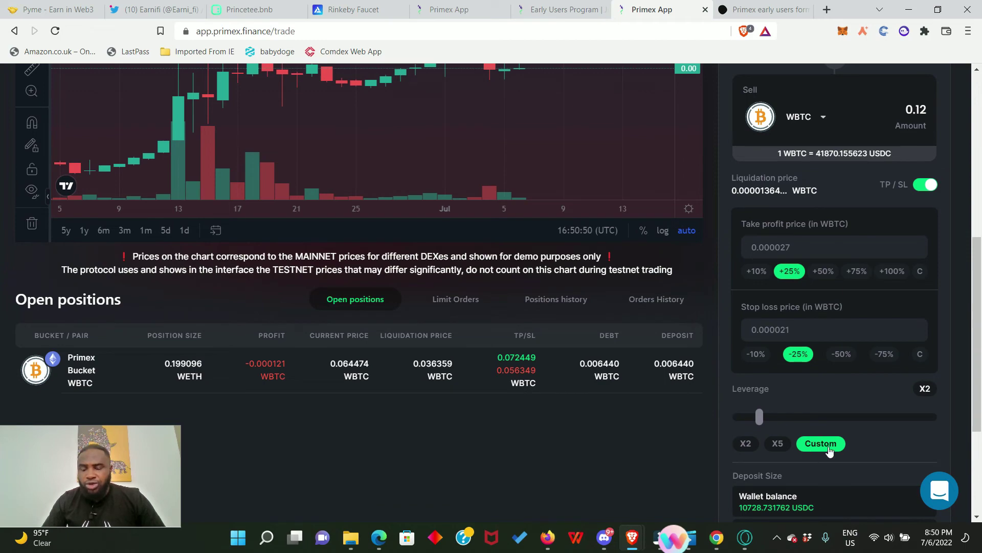
scroll(753, 351, down, 1)
scroll(755, 356, down, 2)
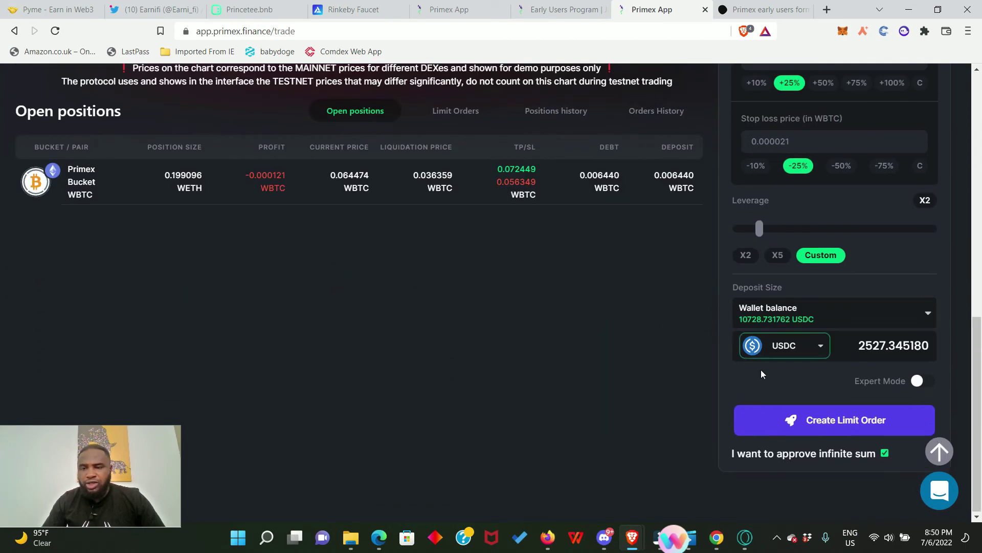
Create the USDC limit order and confirm its transaction in the wallet
click(854, 429)
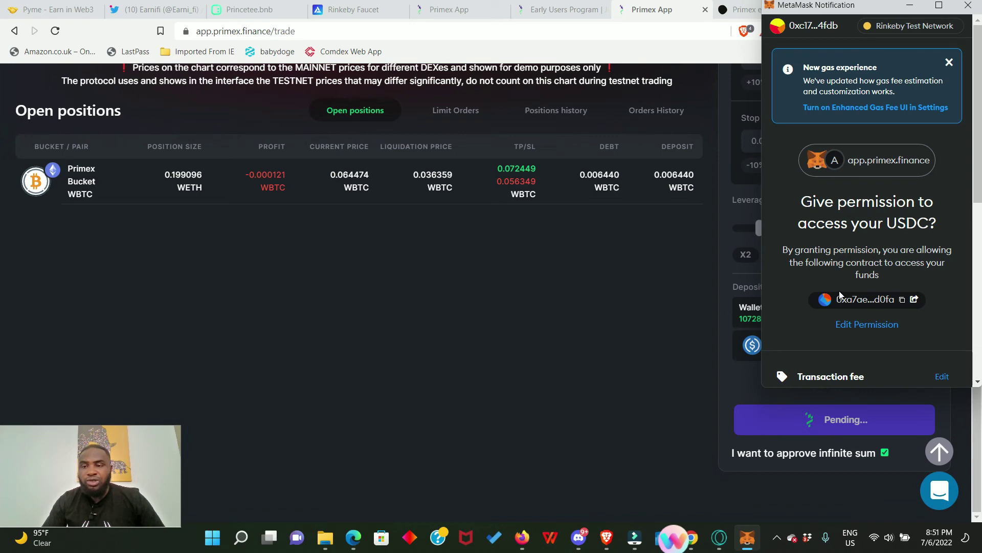
scroll(834, 284, down, 6)
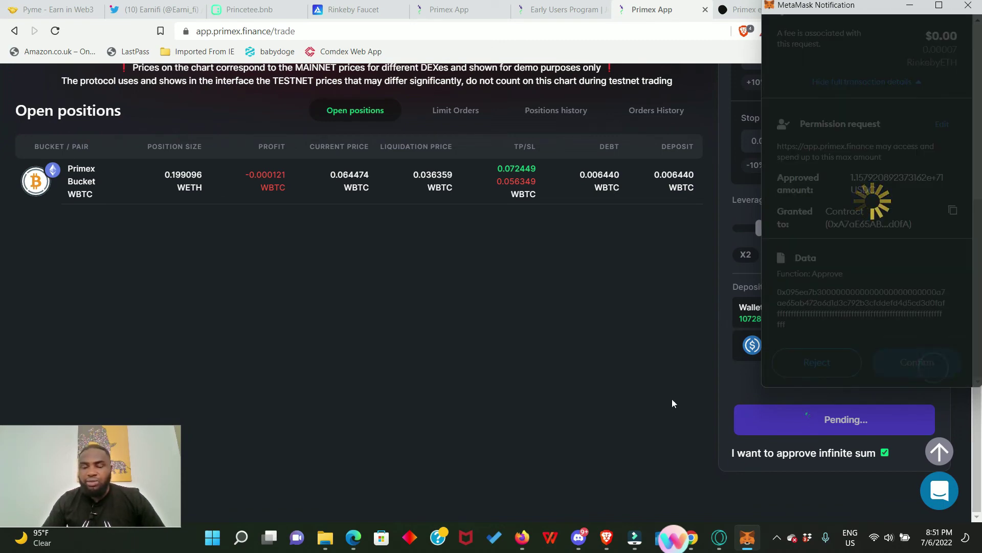
scroll(910, 305, down, 3)
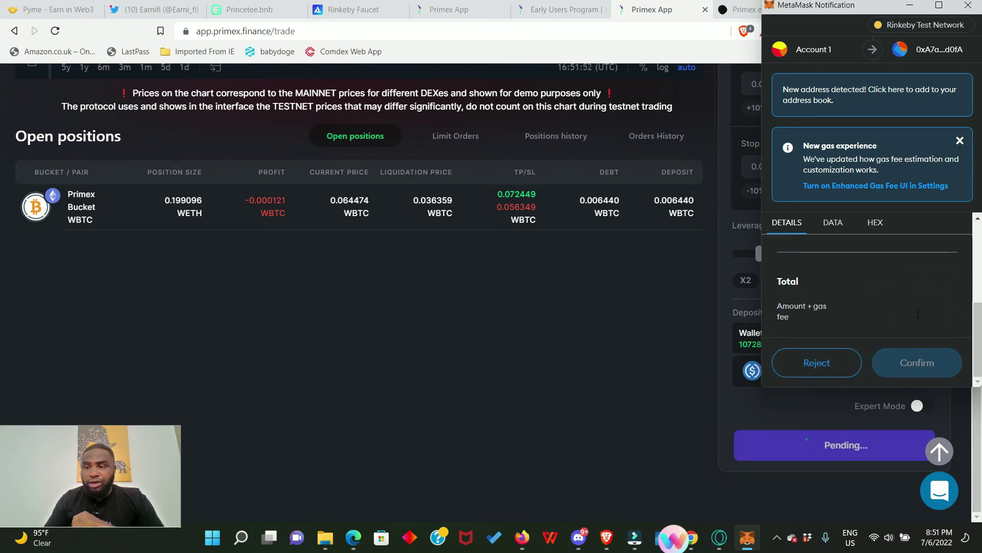
click(919, 368)
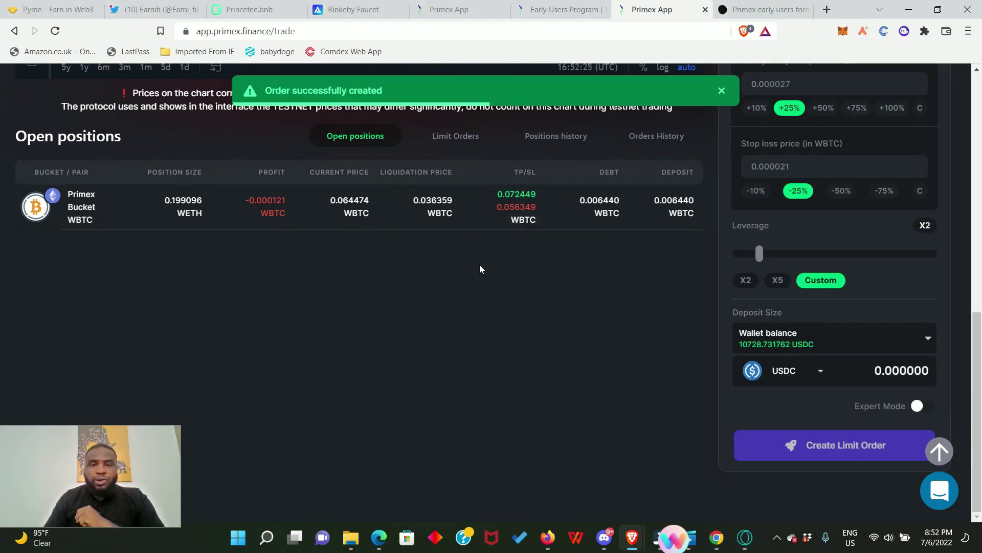
mouse_move(371, 209)
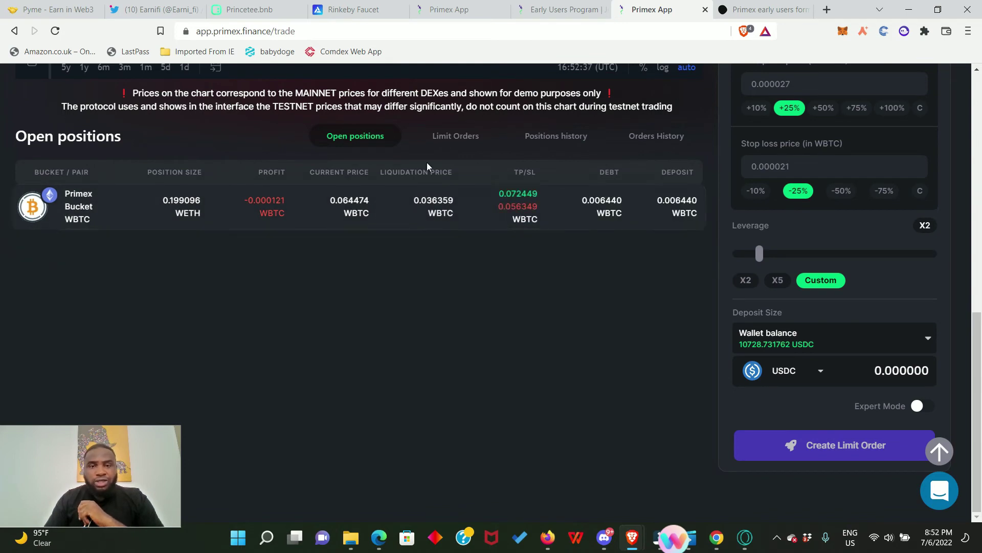
Review the Limit Orders, Positions history and Orders History tabs below the chart
click(461, 144)
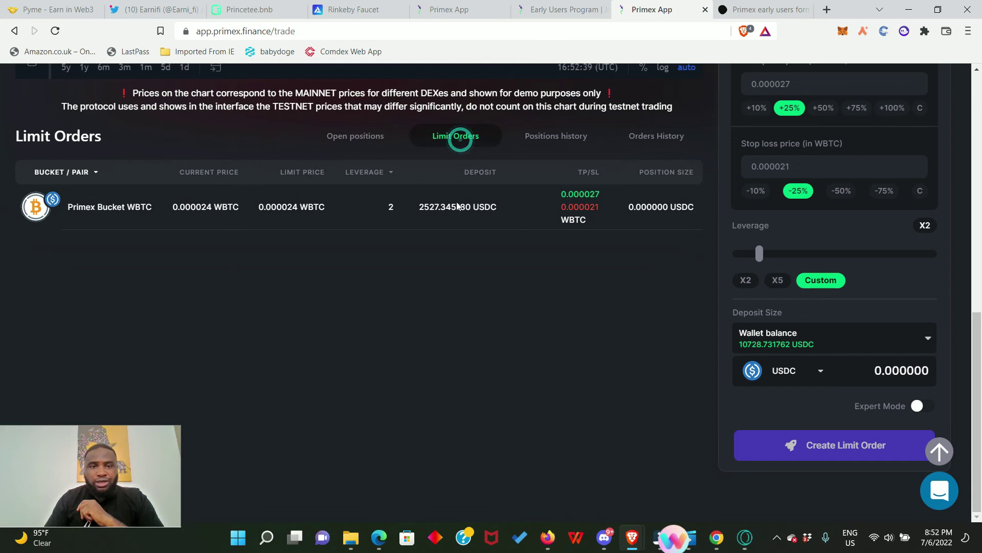
mouse_move(164, 220)
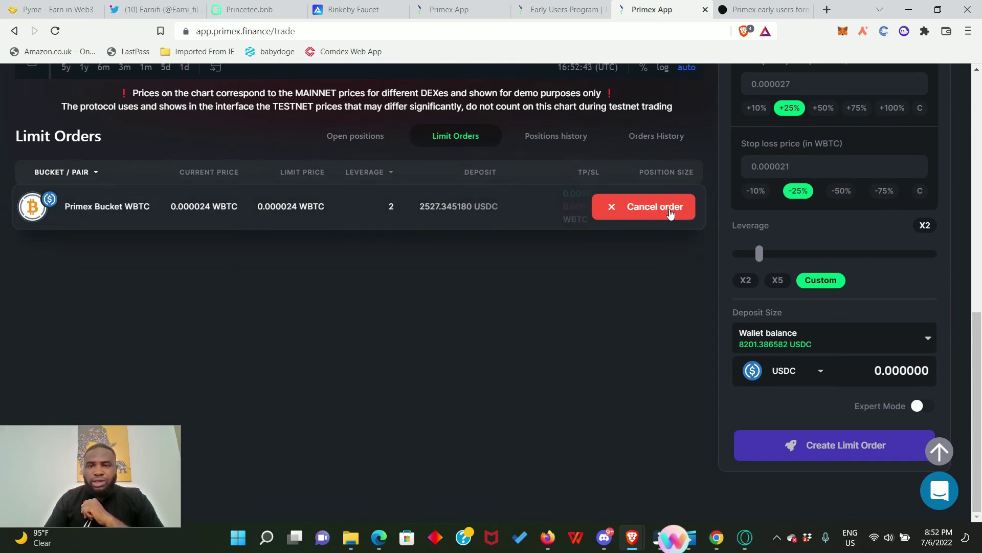
click(563, 143)
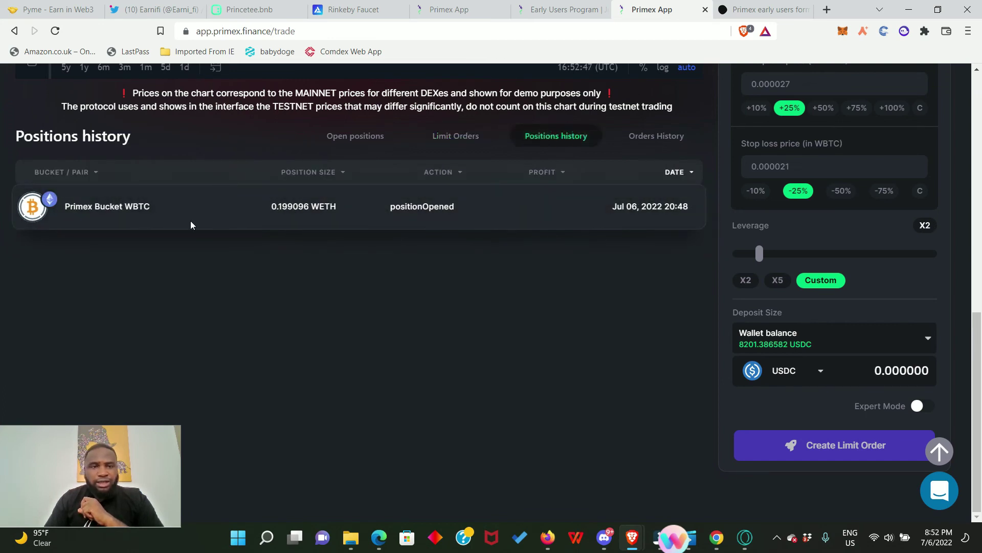
click(655, 141)
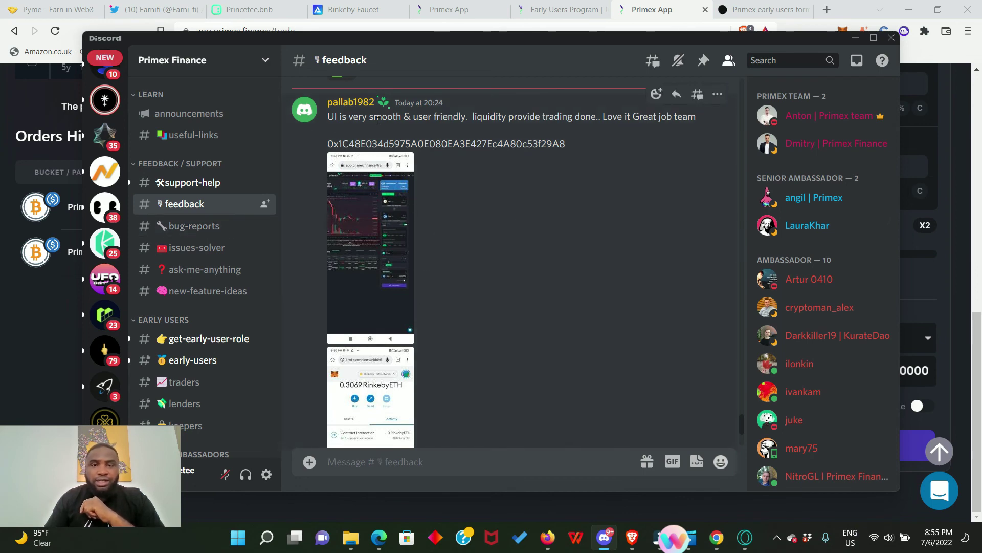
Skim #feedback, then open #get-early-user-role and view a poster's profile
scroll(406, 302, down, 3)
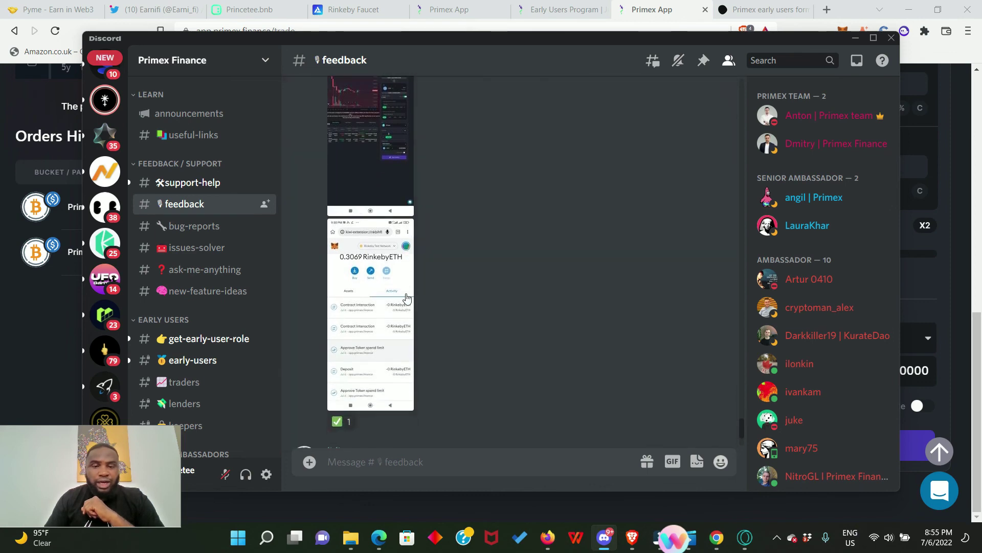
scroll(399, 302, up, 3)
scroll(514, 291, down, 3)
scroll(511, 295, up, 3)
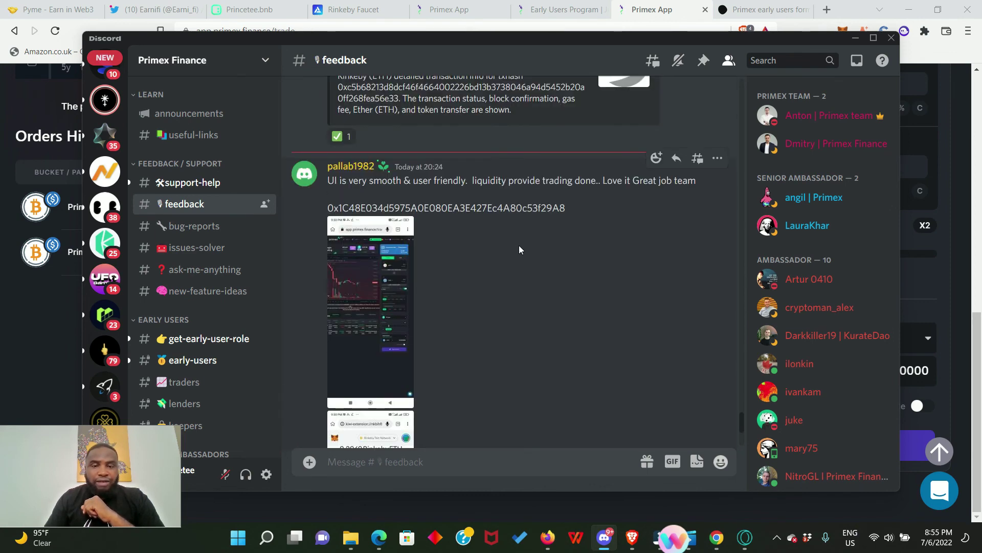
click(234, 346)
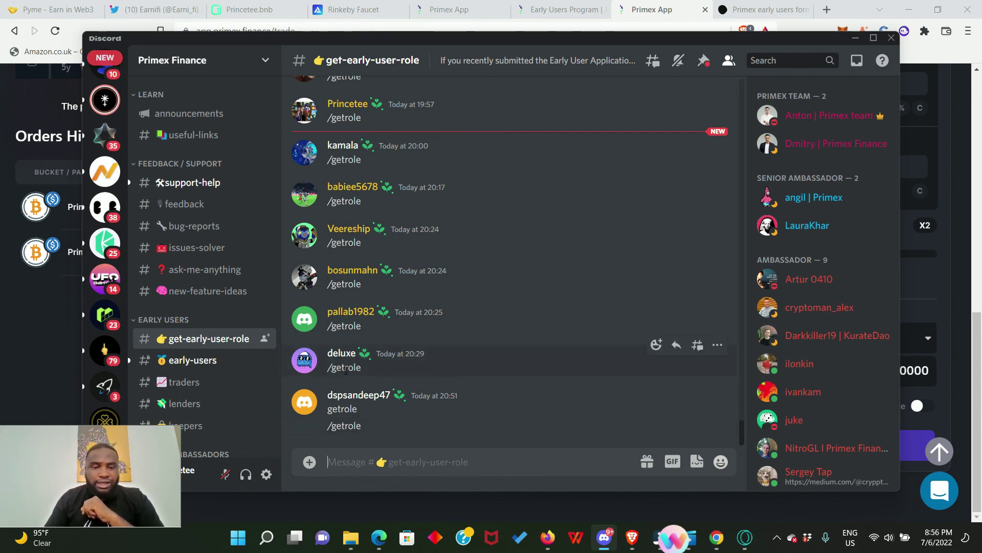
click(353, 104)
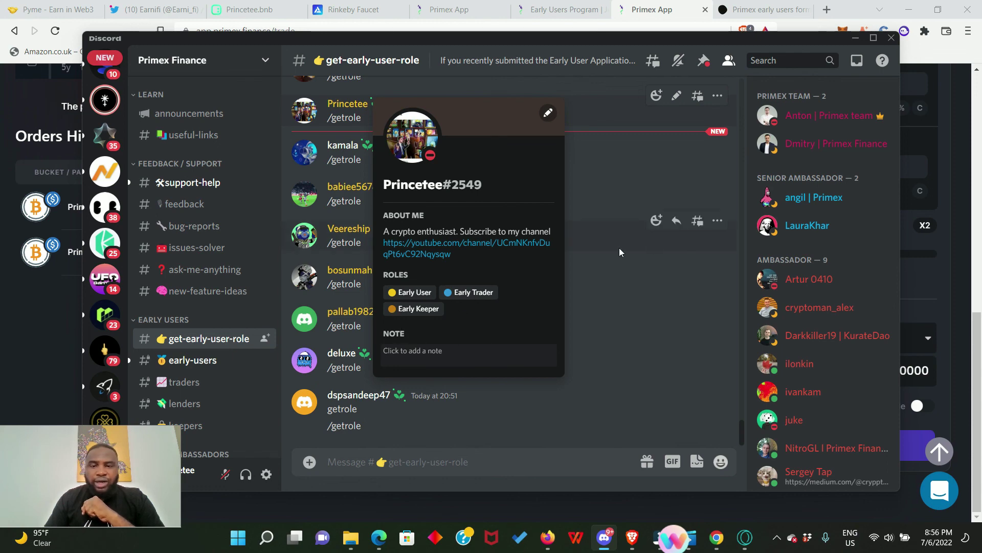
click(567, 309)
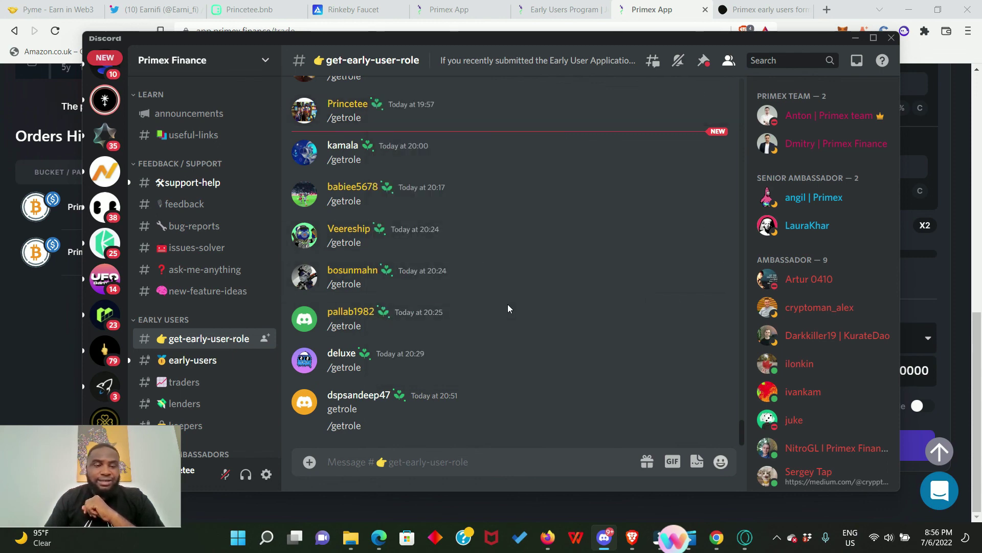